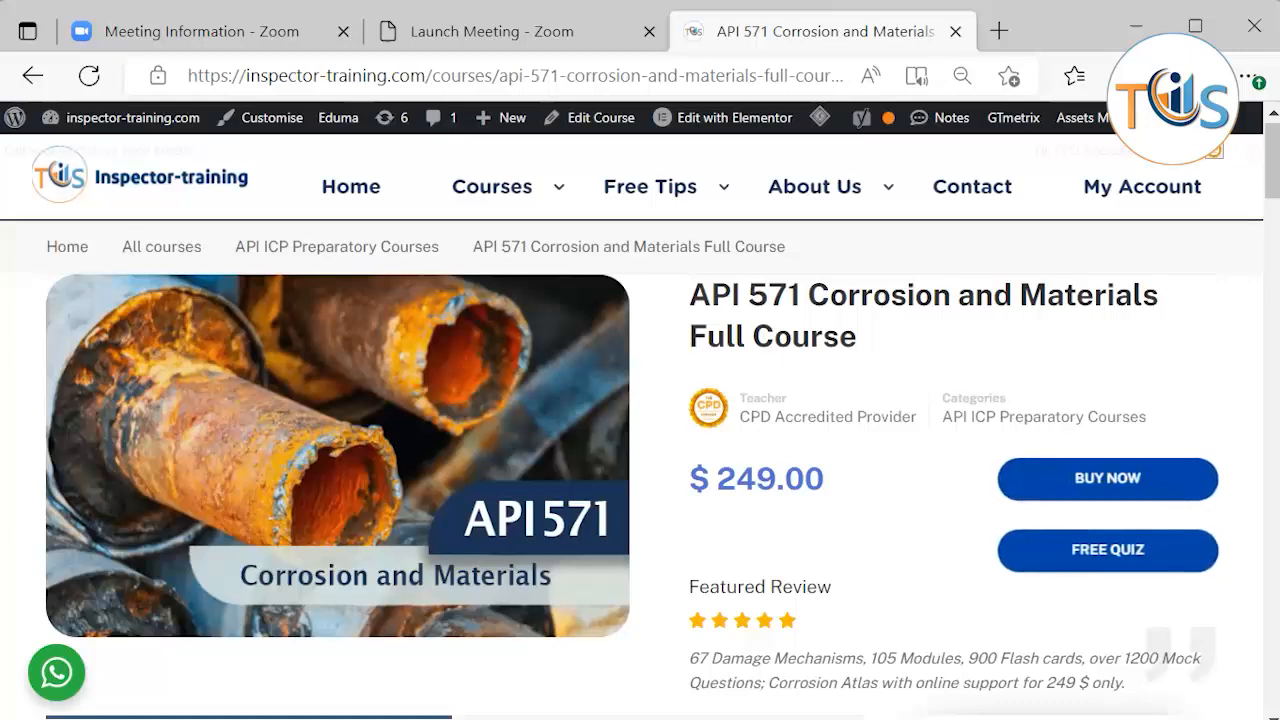
scroll(640, 400, down, 4)
scroll(1250, 397, down, 2)
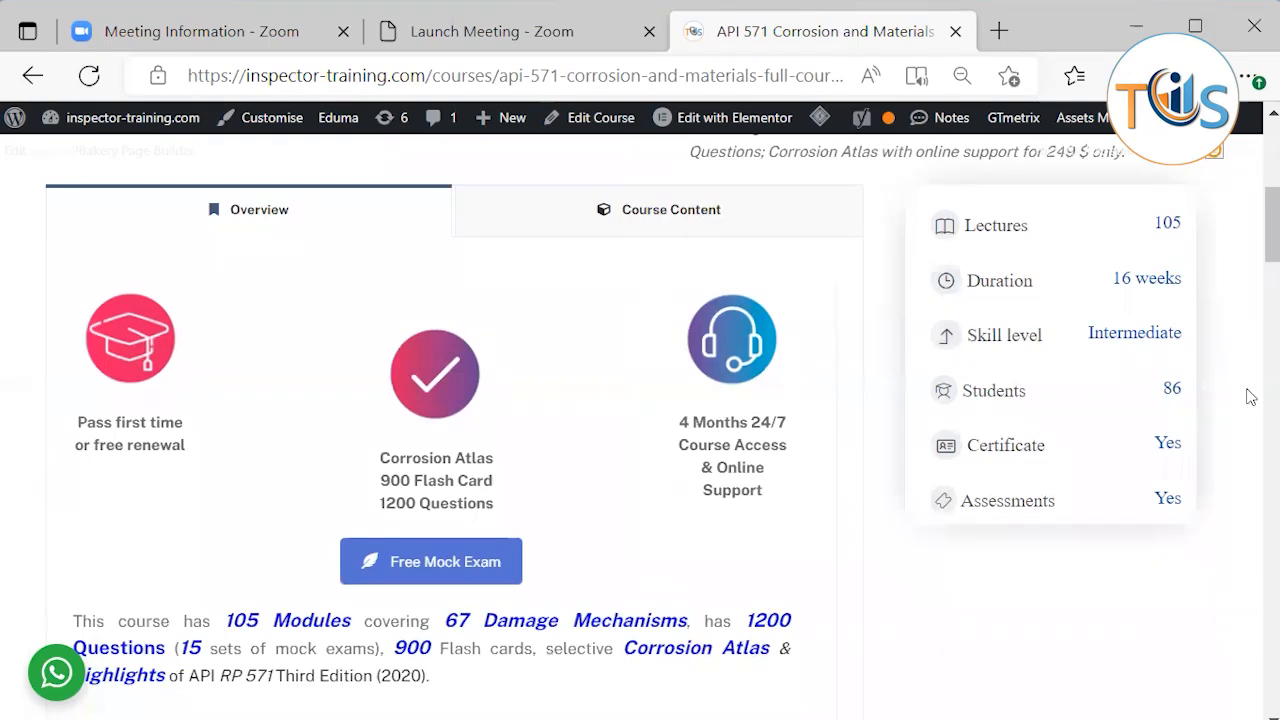
click(57, 675)
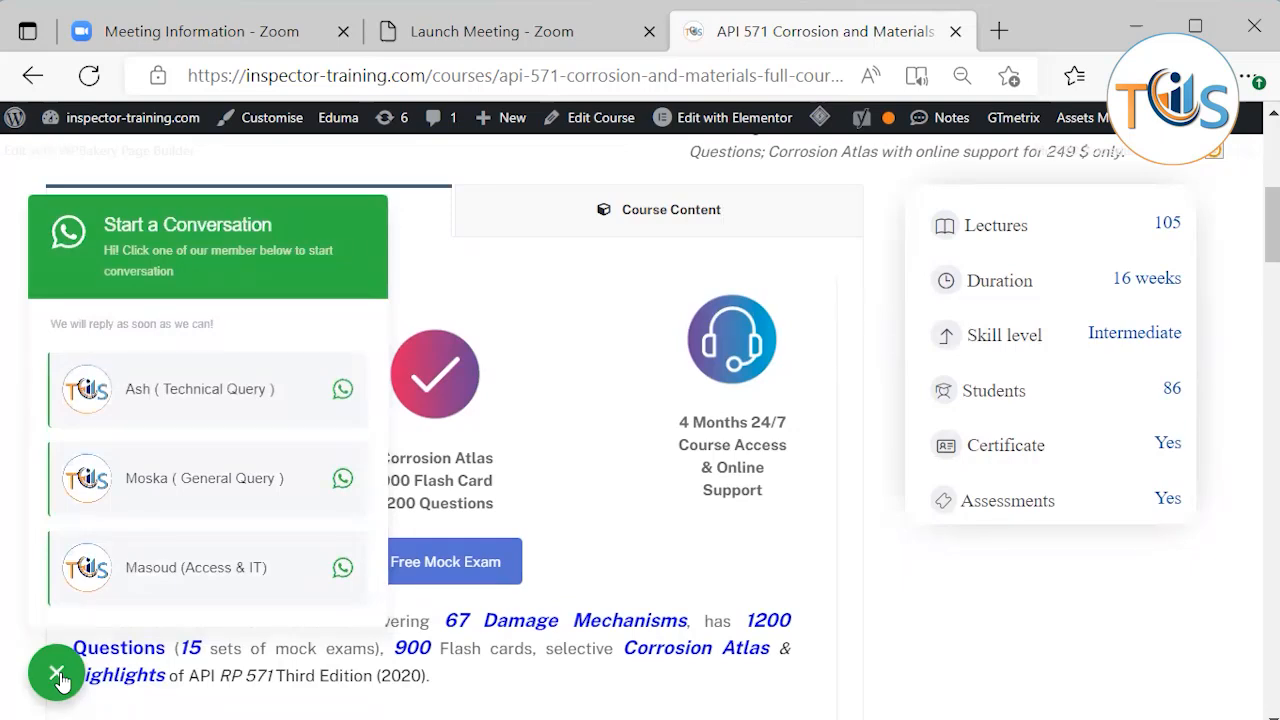
click(57, 675)
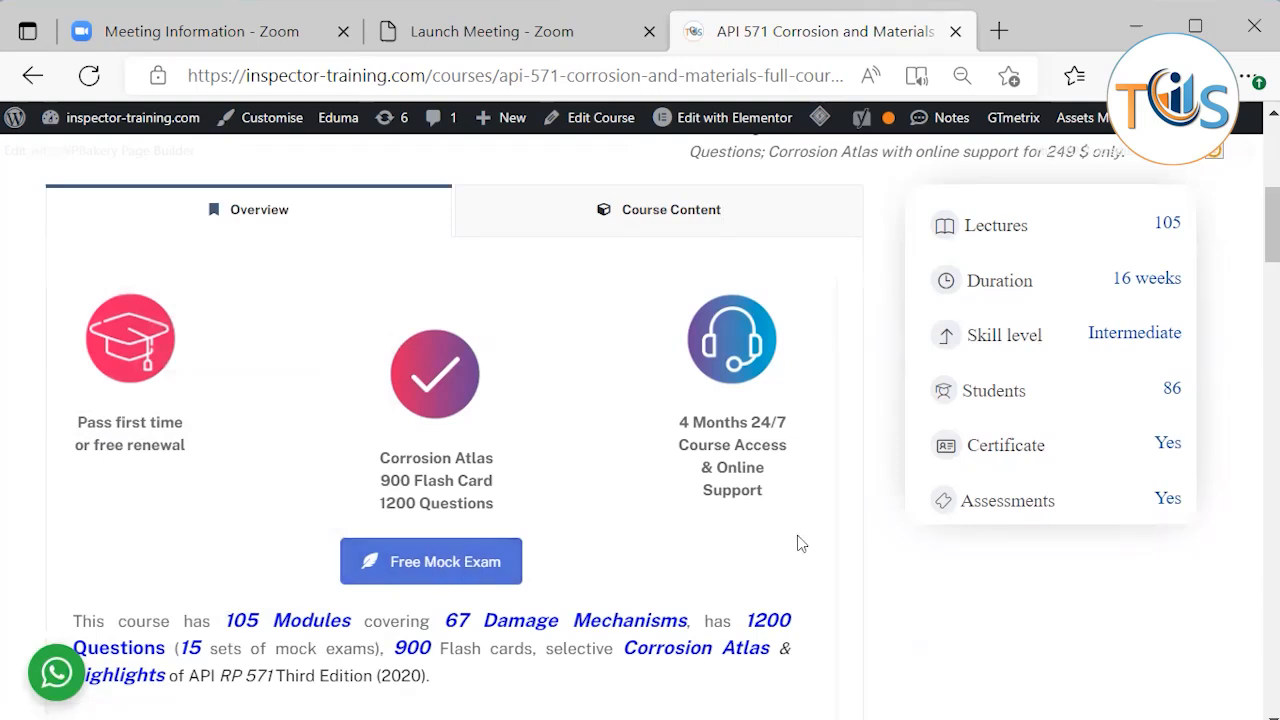
scroll(797, 535, up, 3)
scroll(797, 535, up, 3)
scroll(797, 535, up, 2)
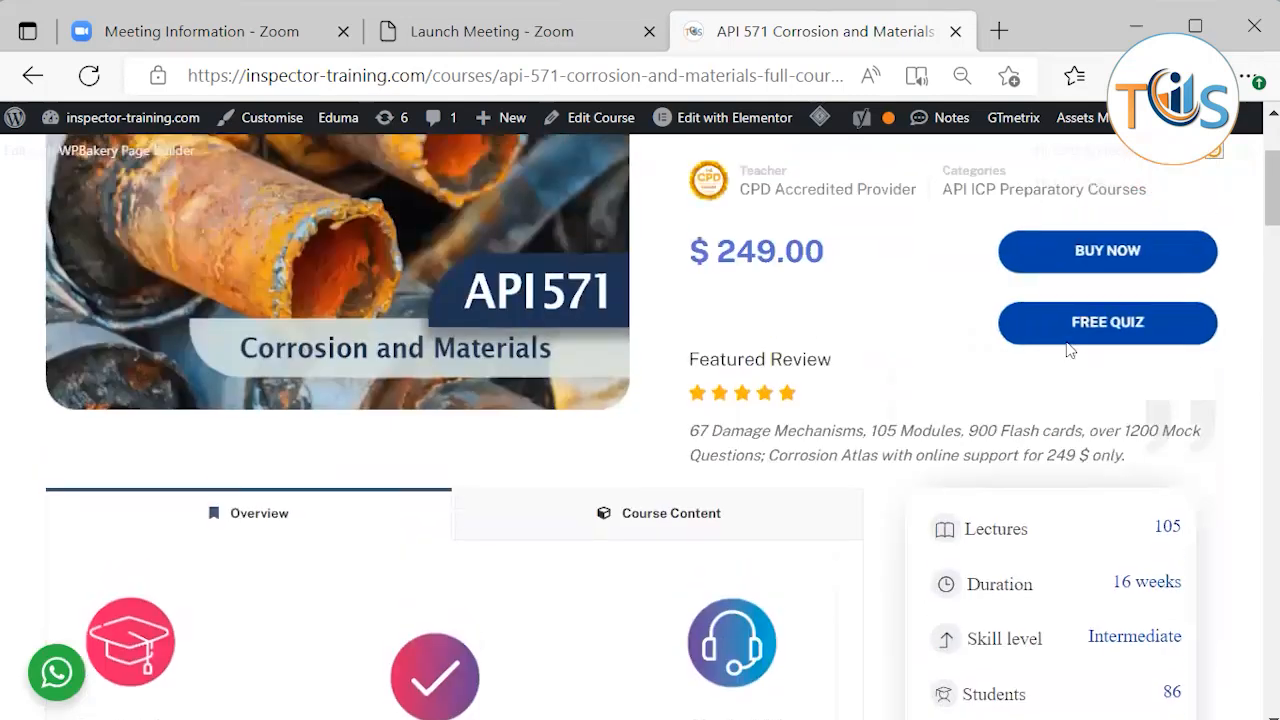
scroll(779, 580, down, 3)
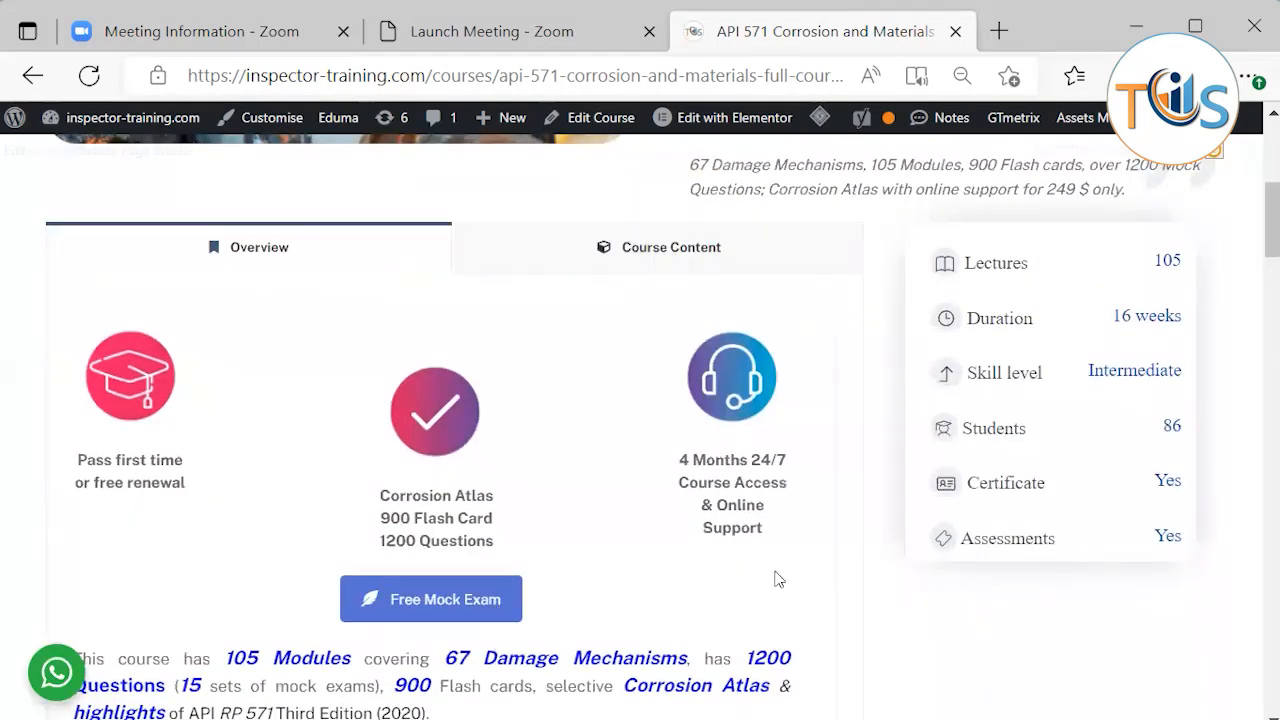
scroll(779, 580, down, 3)
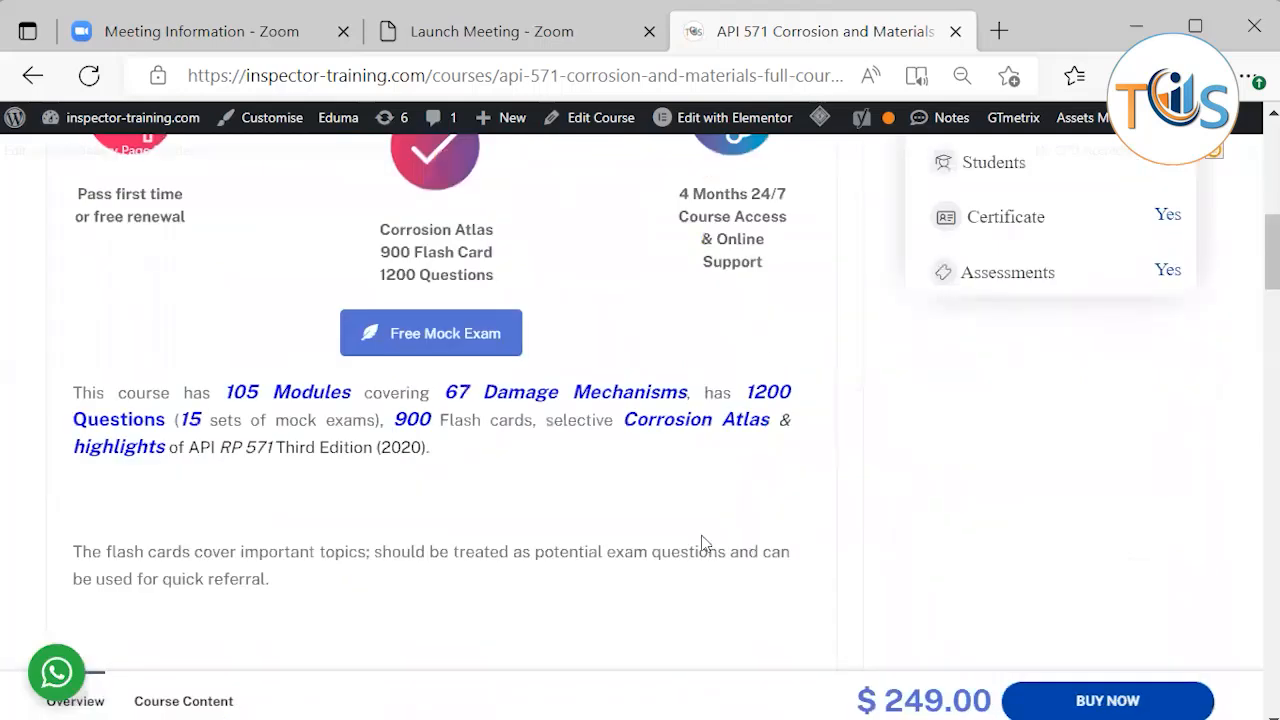
scroll(703, 543, down, 1)
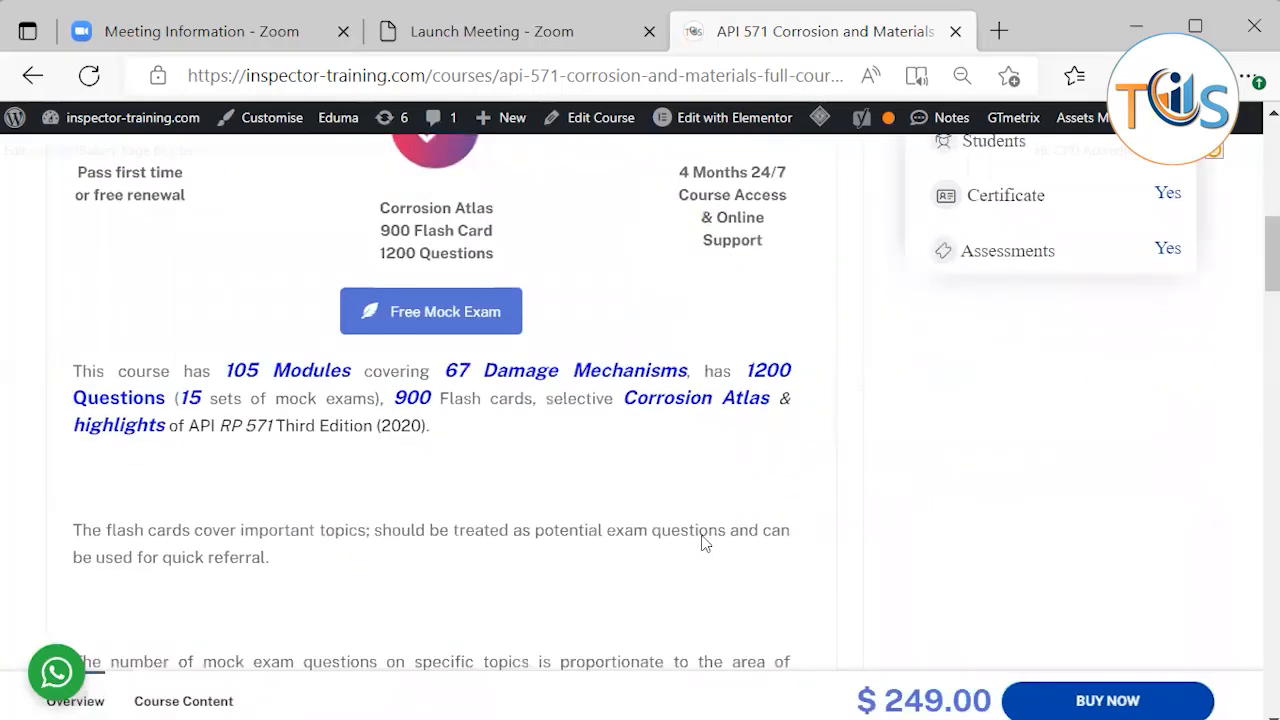
scroll(703, 543, down, 1)
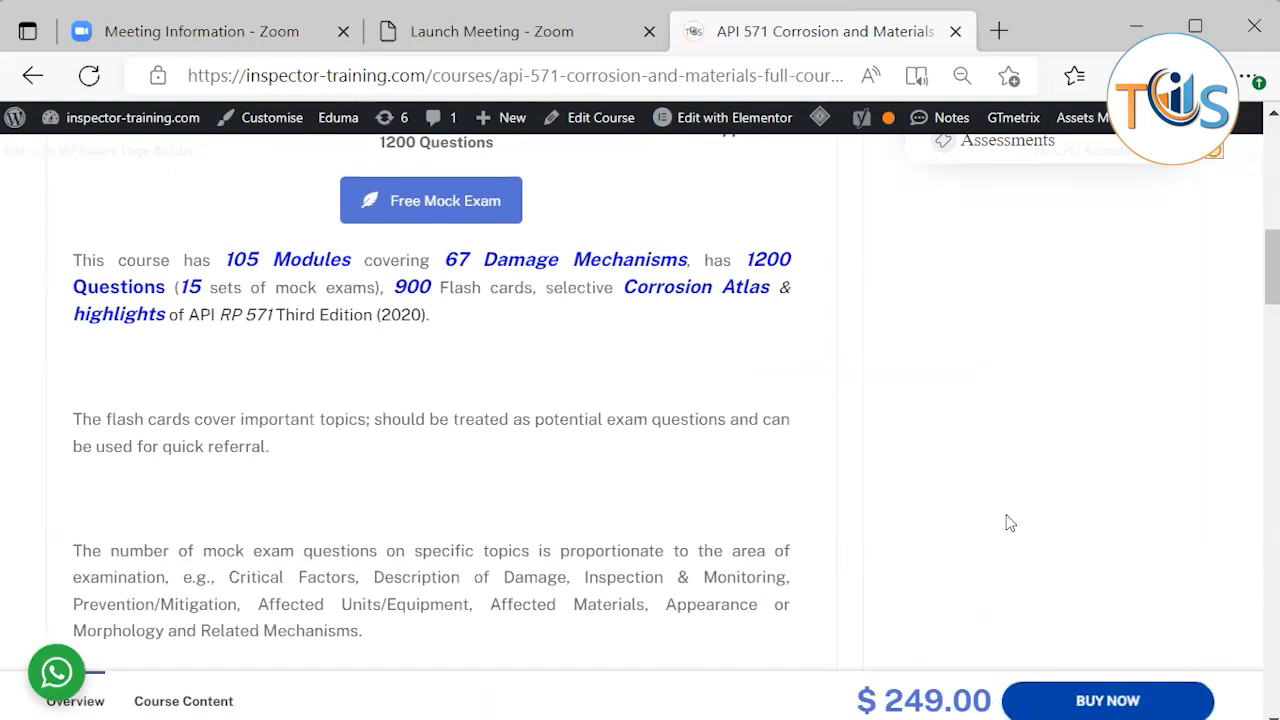
scroll(1027, 527, down, 2)
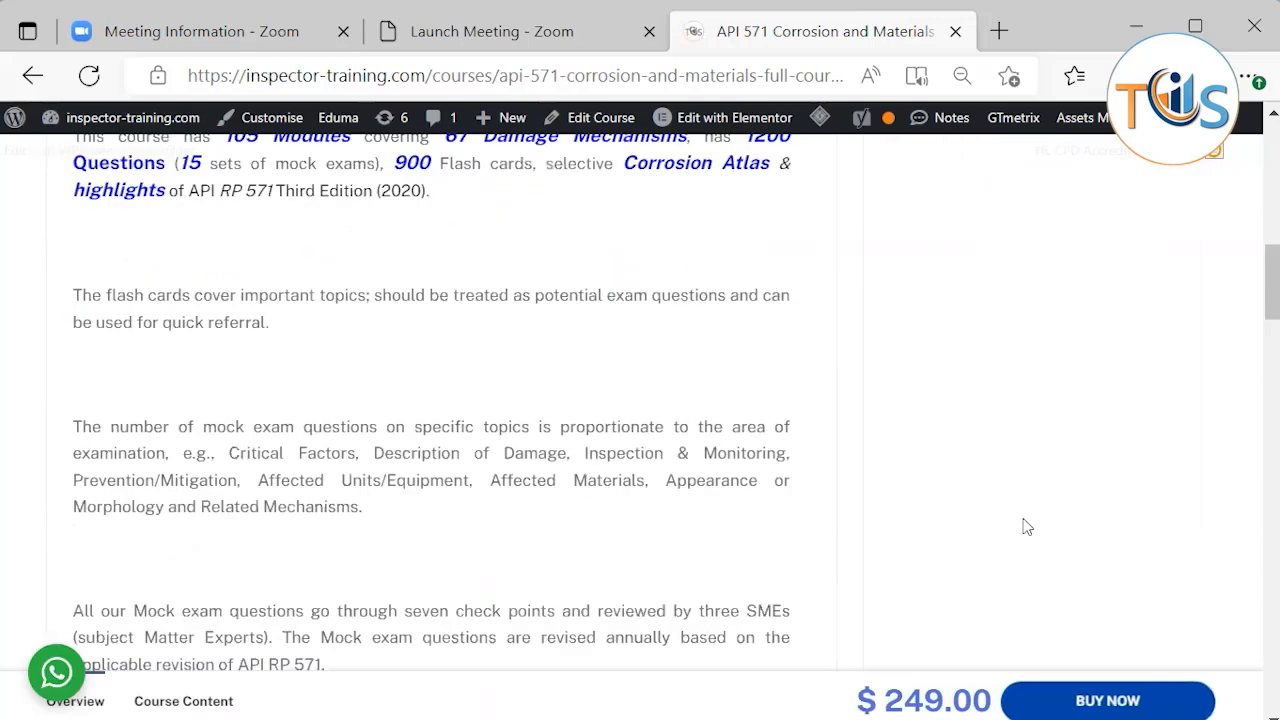
scroll(1027, 527, down, 1)
scroll(1027, 527, down, 2)
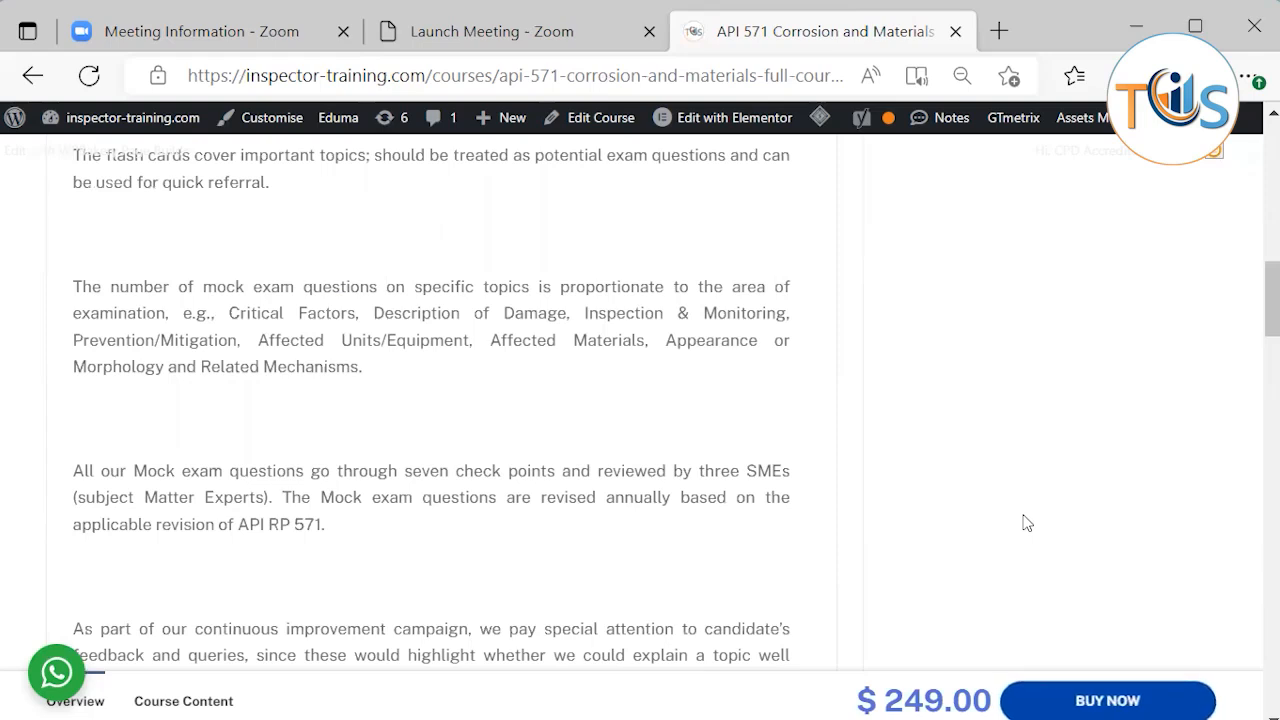
scroll(1027, 523, down, 1)
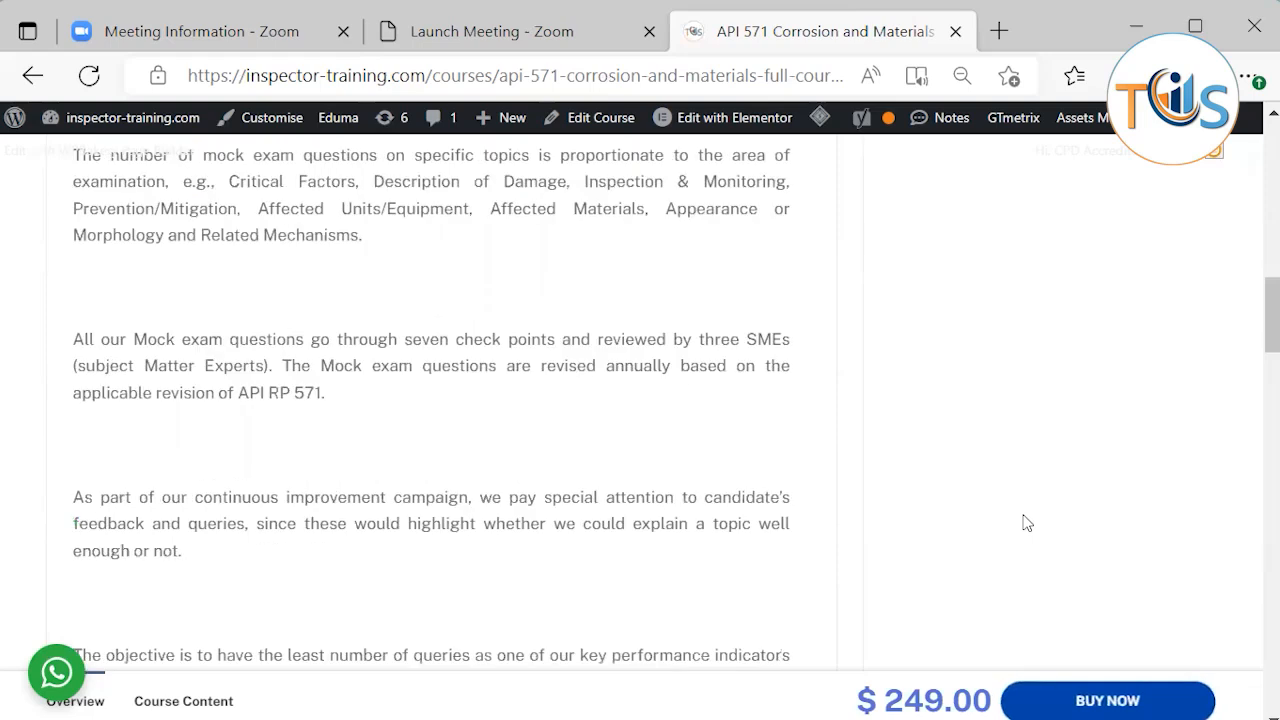
scroll(1027, 523, down, 1)
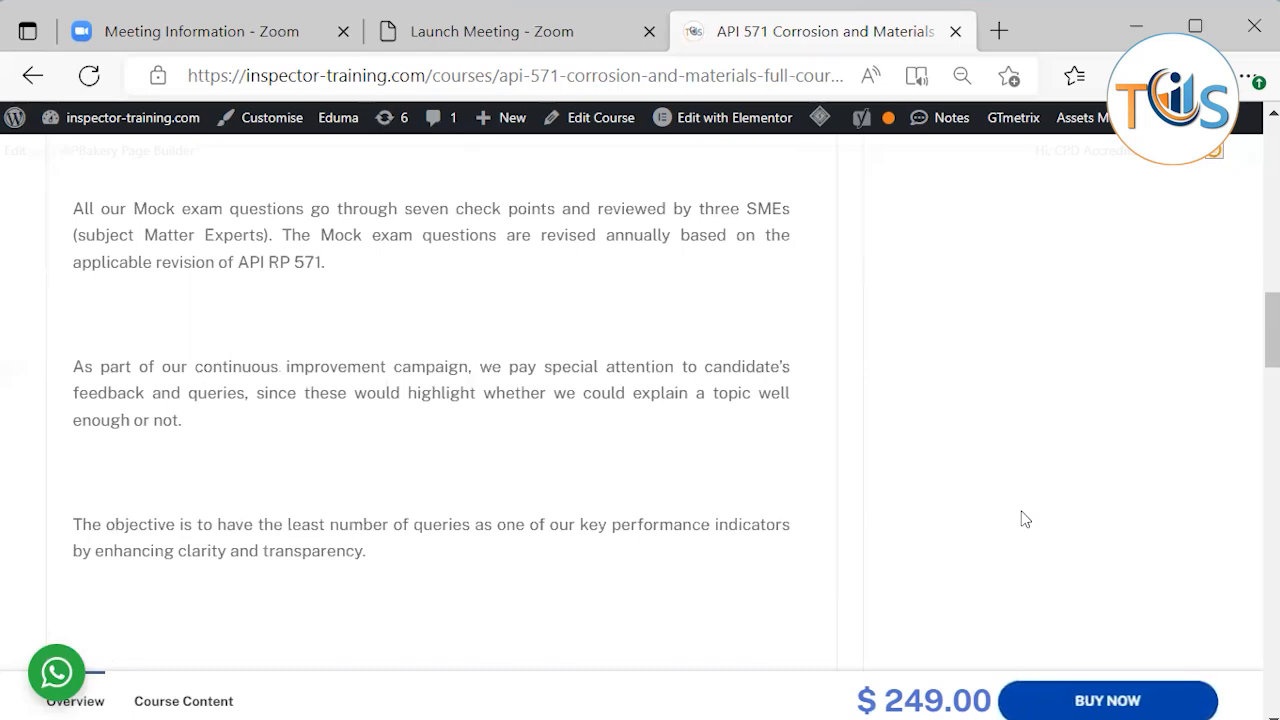
scroll(1025, 519, down, 2)
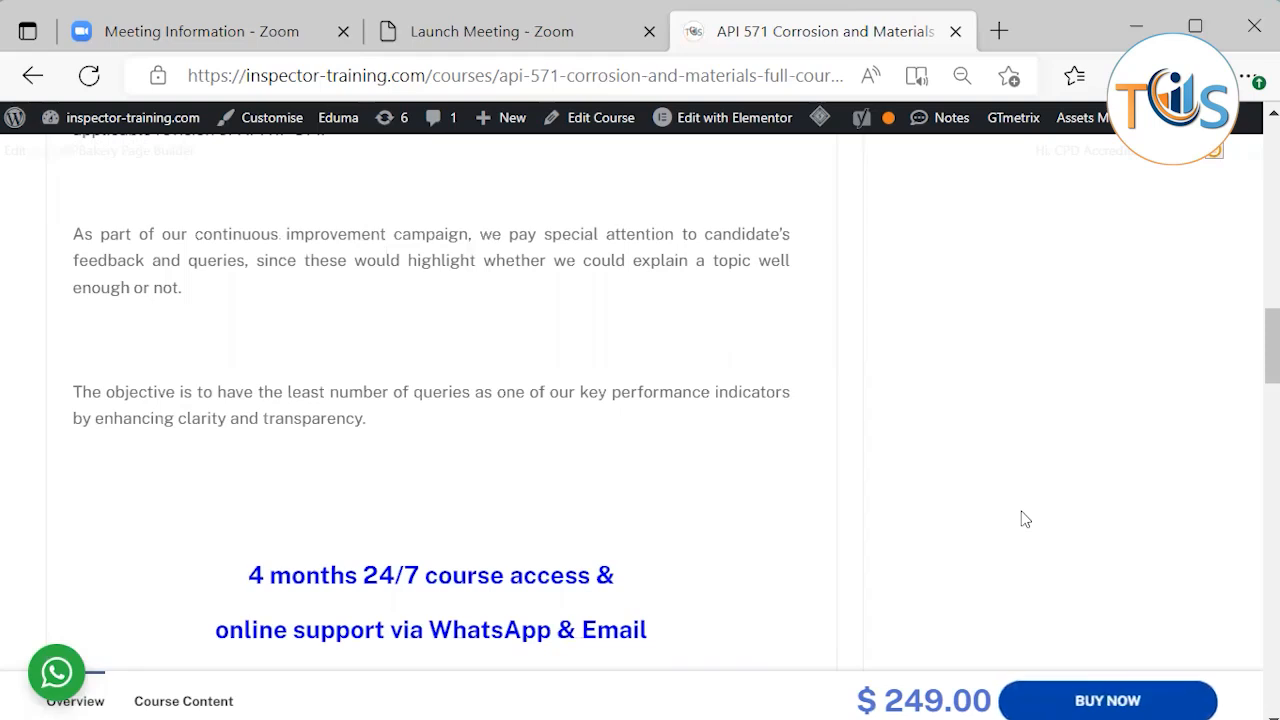
scroll(1025, 519, down, 2)
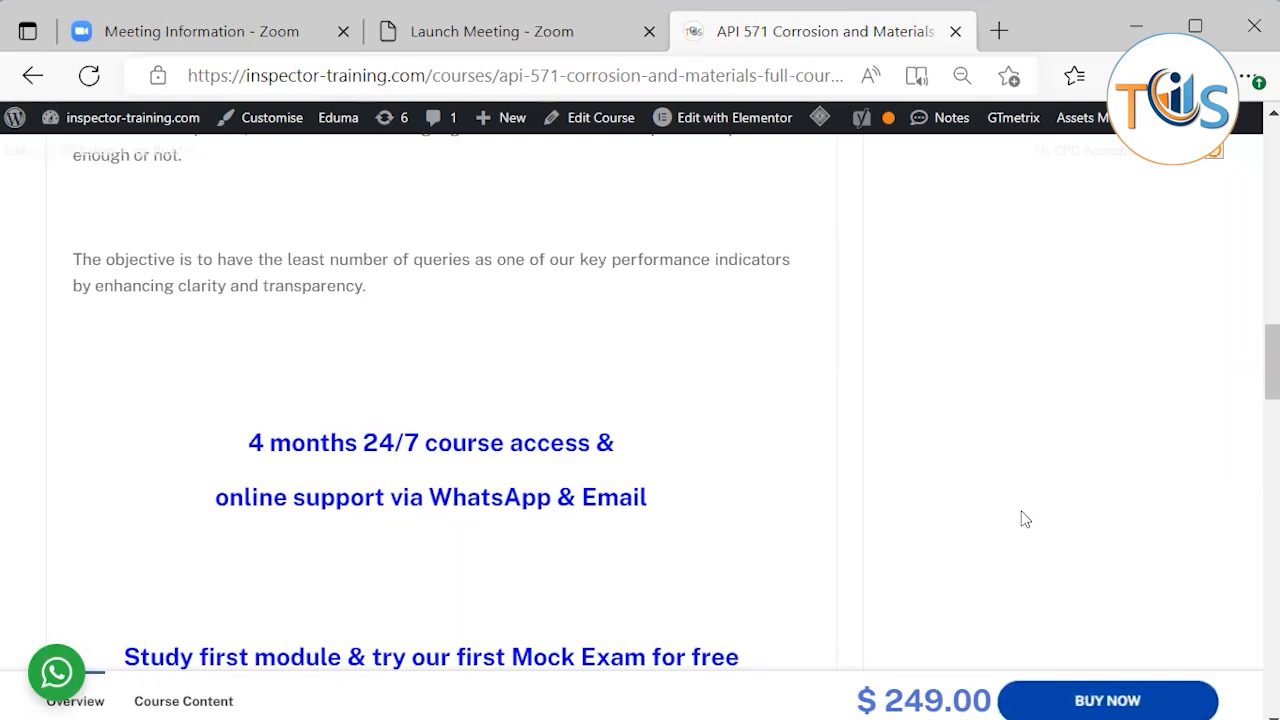
scroll(1025, 519, down, 1)
scroll(1025, 517, down, 2)
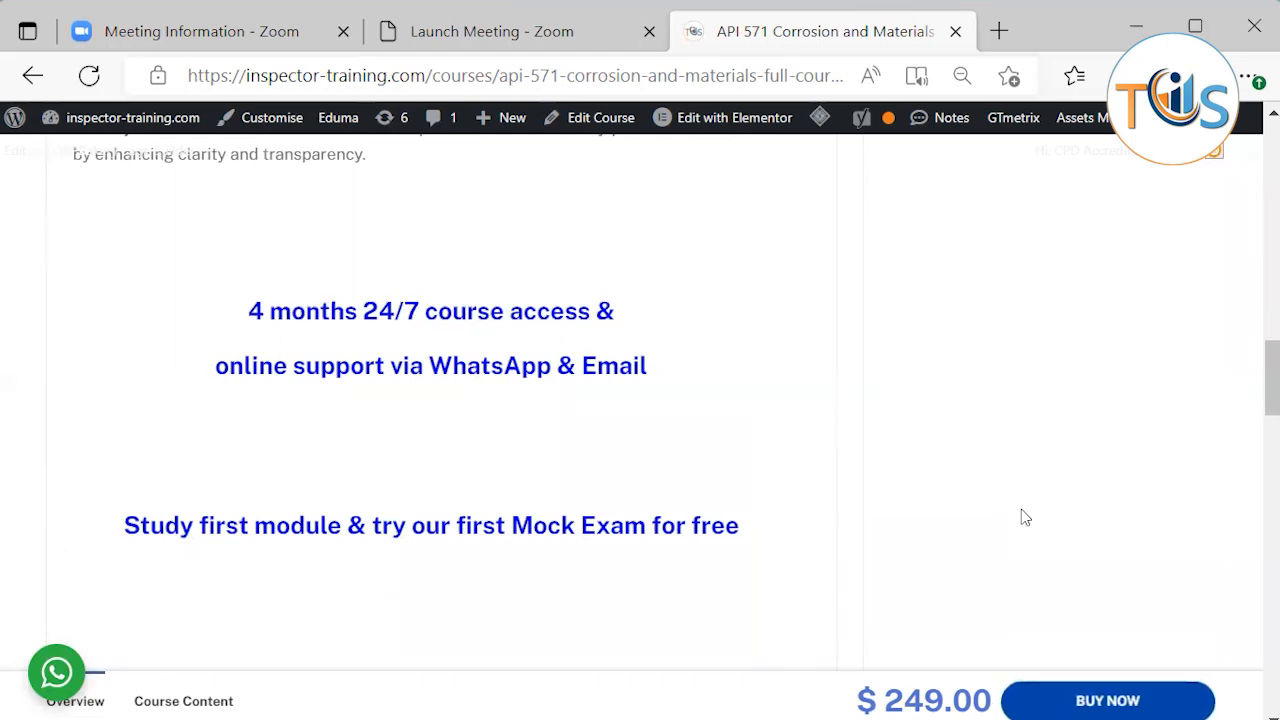
scroll(1024, 517, down, 2)
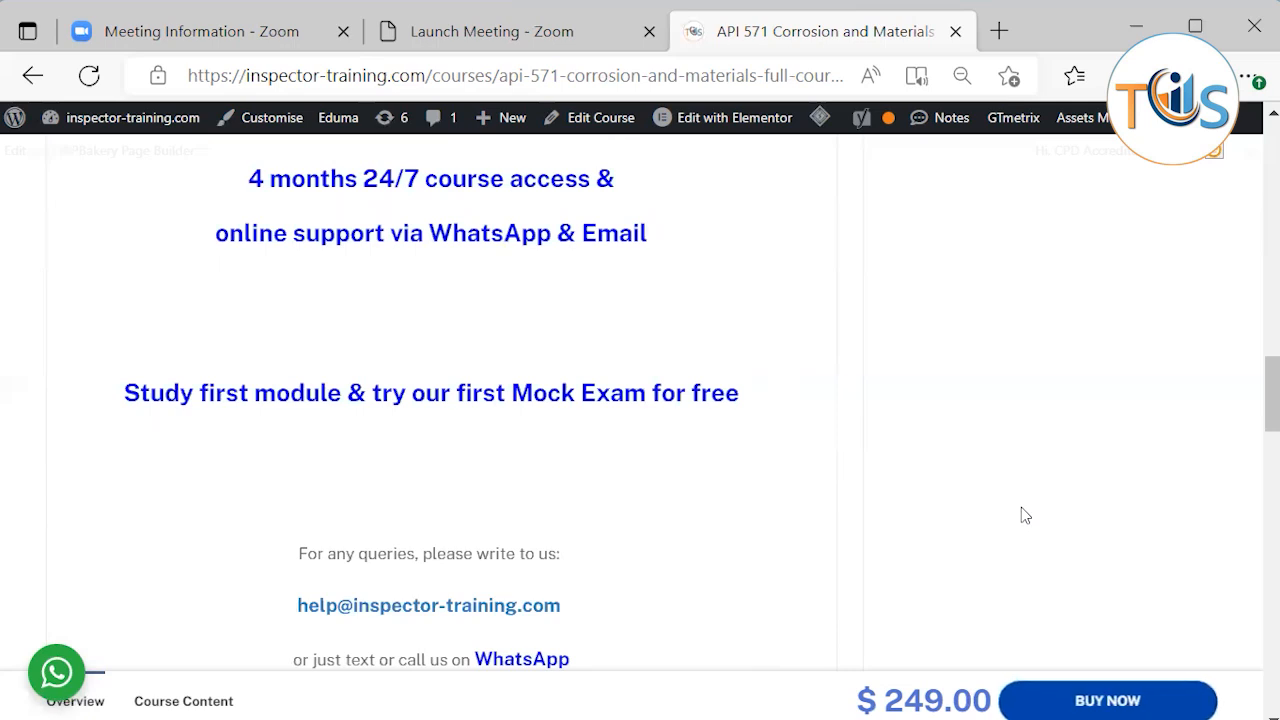
scroll(515, 483, down, 1)
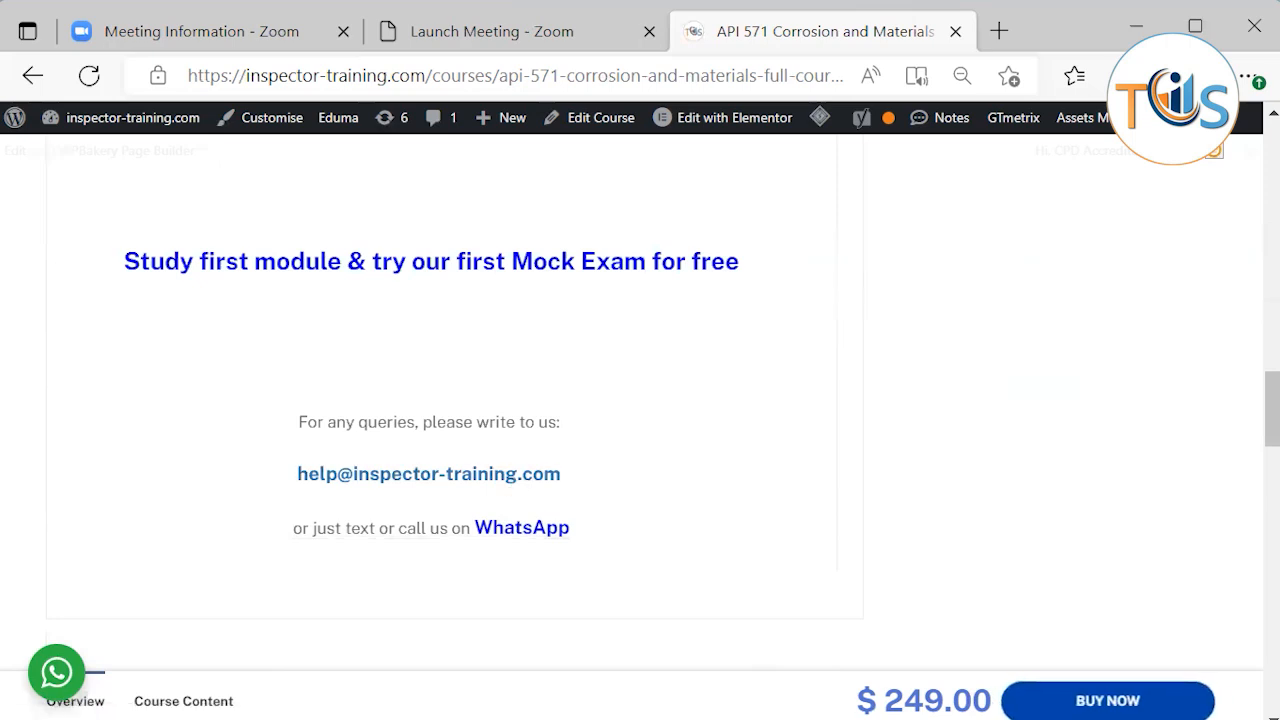
drag(1272, 410, 1272, 160)
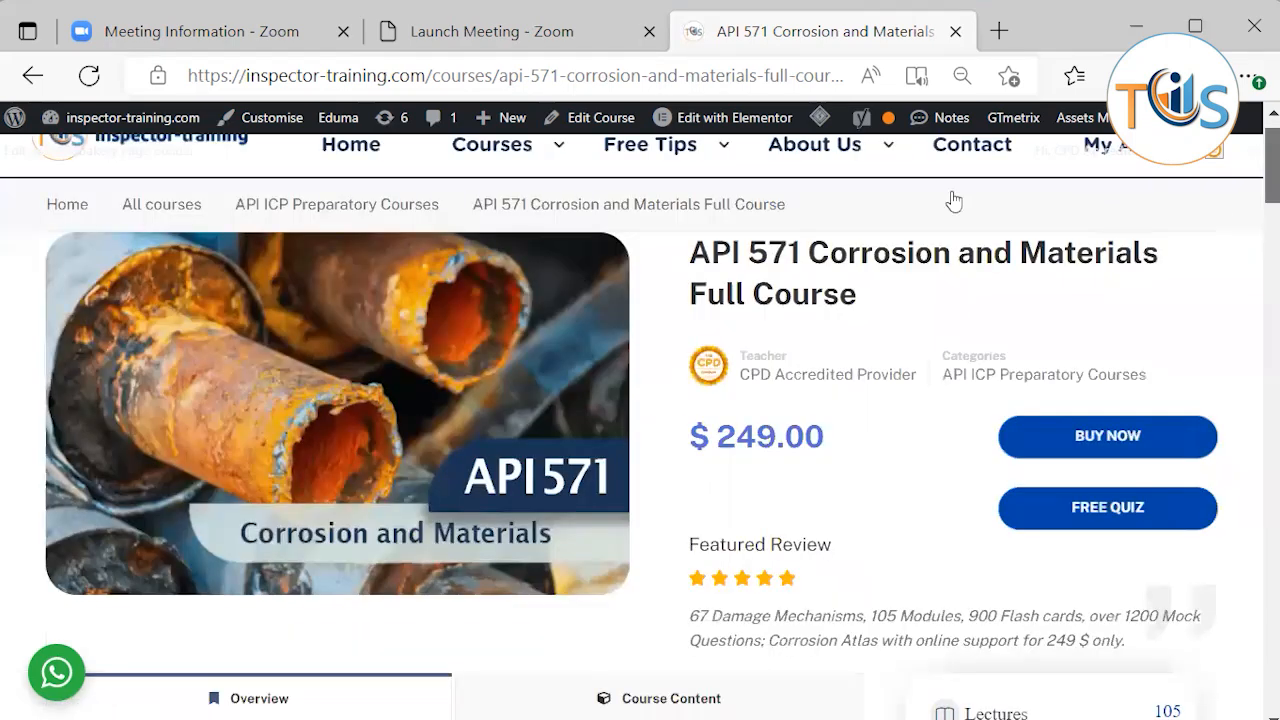
scroll(953, 199, up, 1)
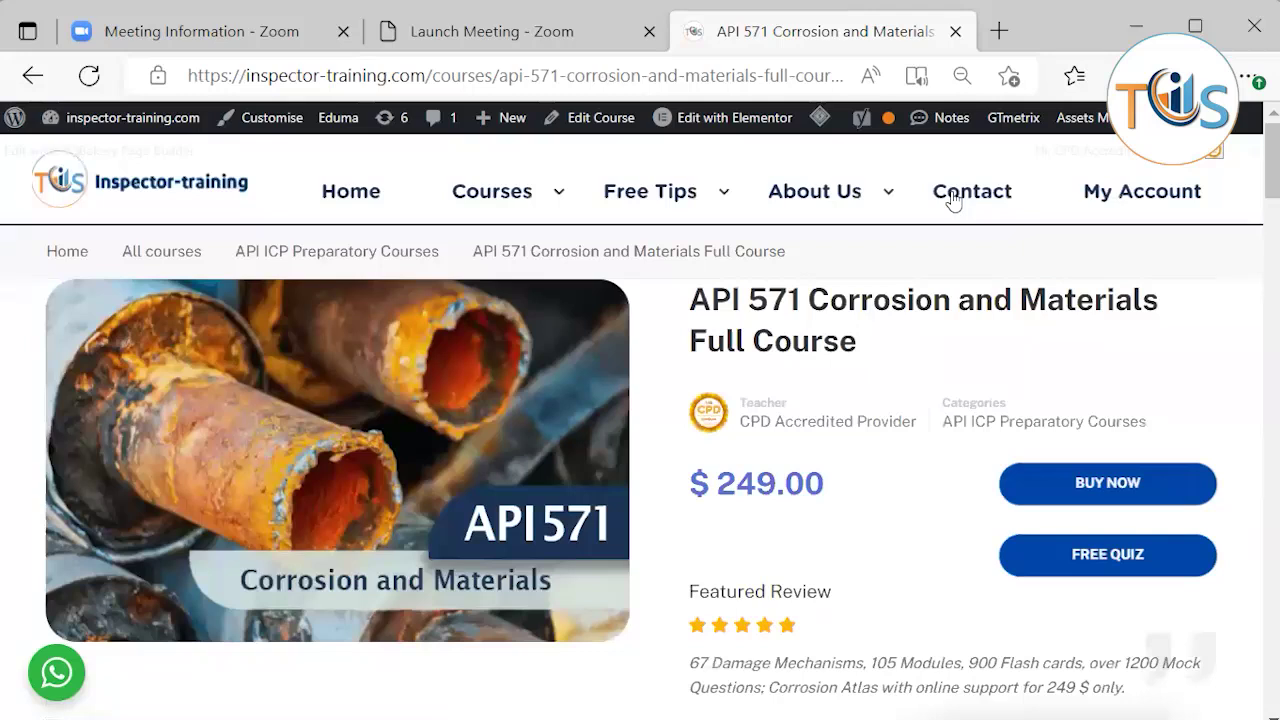
- Reopen the WhatsApp support chat panel and close it again
click(50, 680)
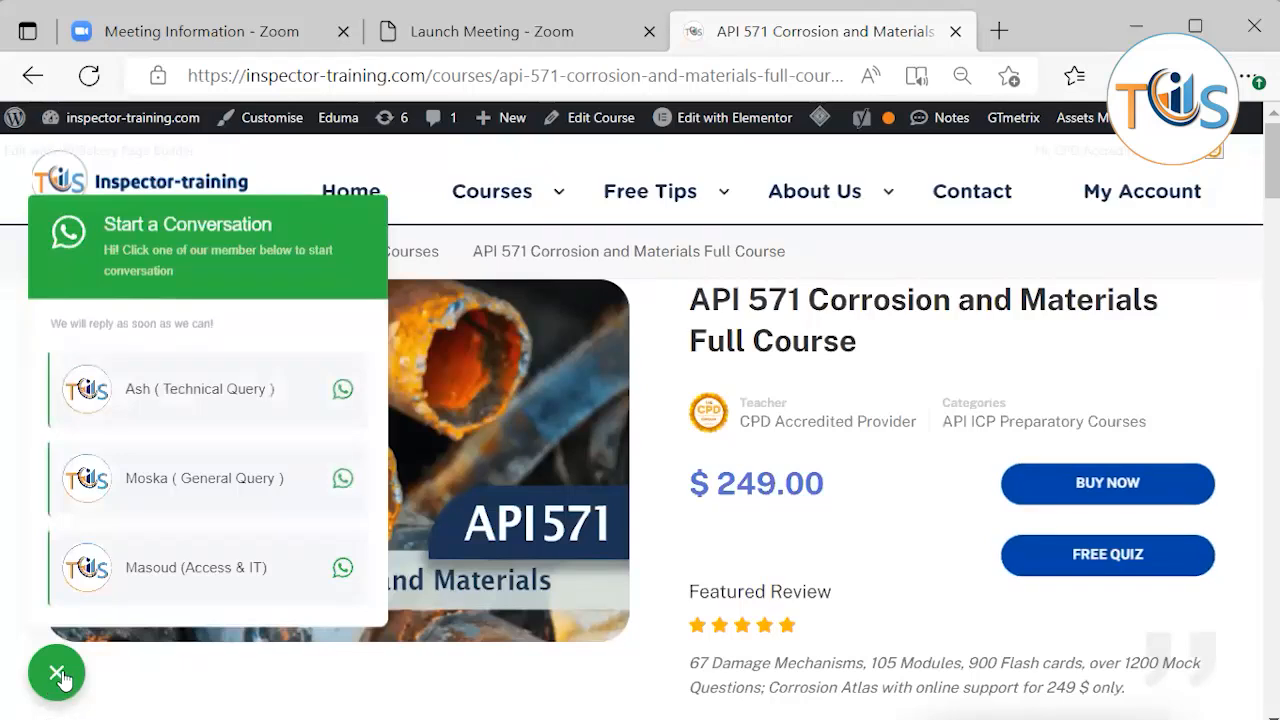
click(57, 676)
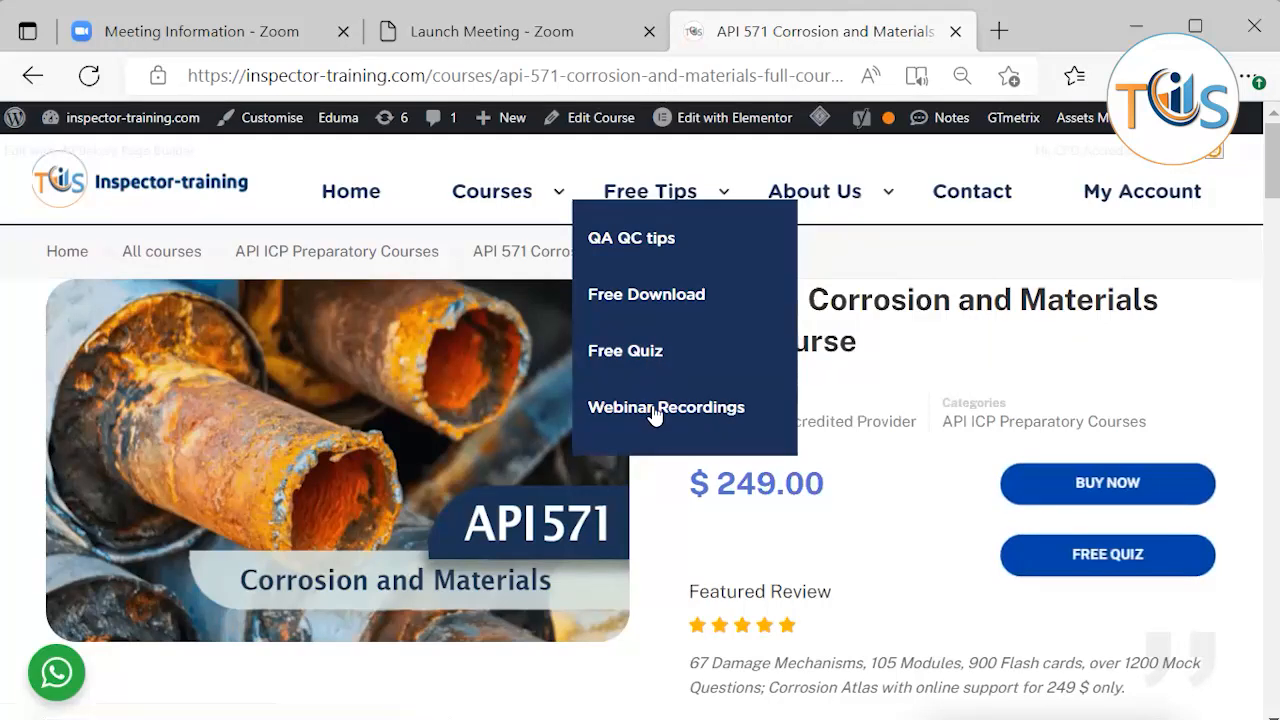
mouse_move(492, 191)
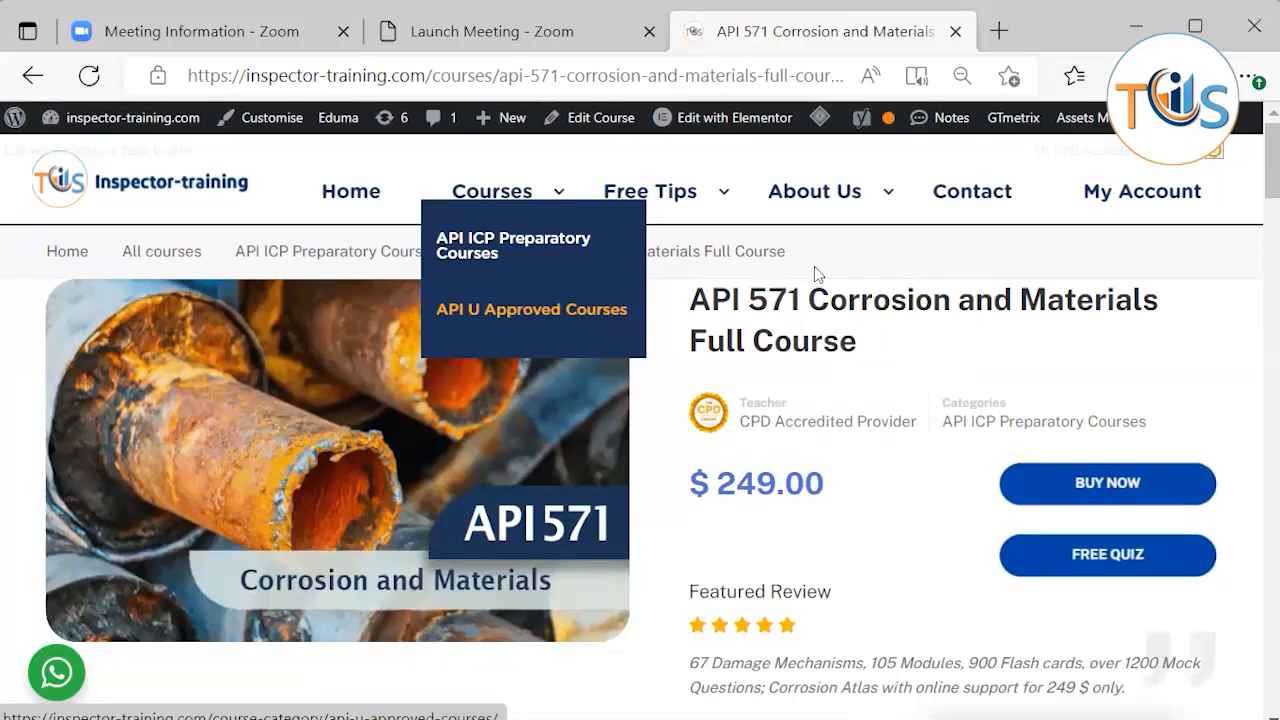
scroll(793, 266, down, 5)
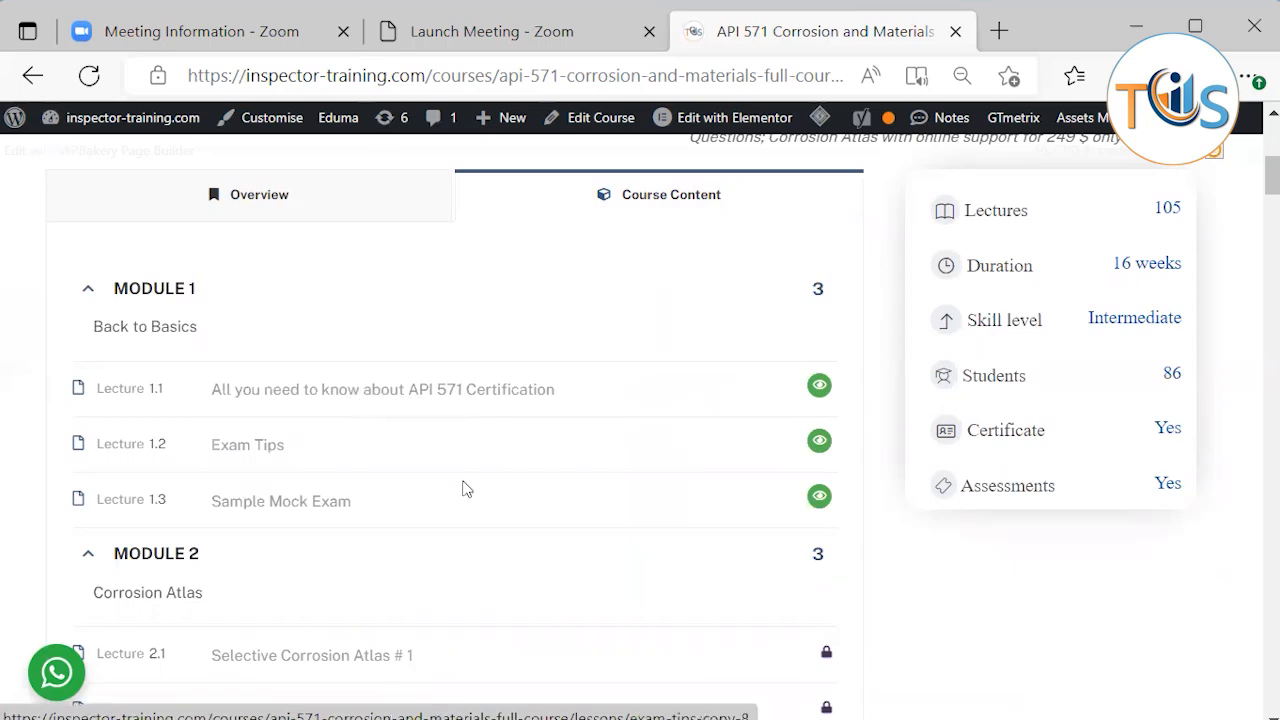
scroll(440, 460, down, 3)
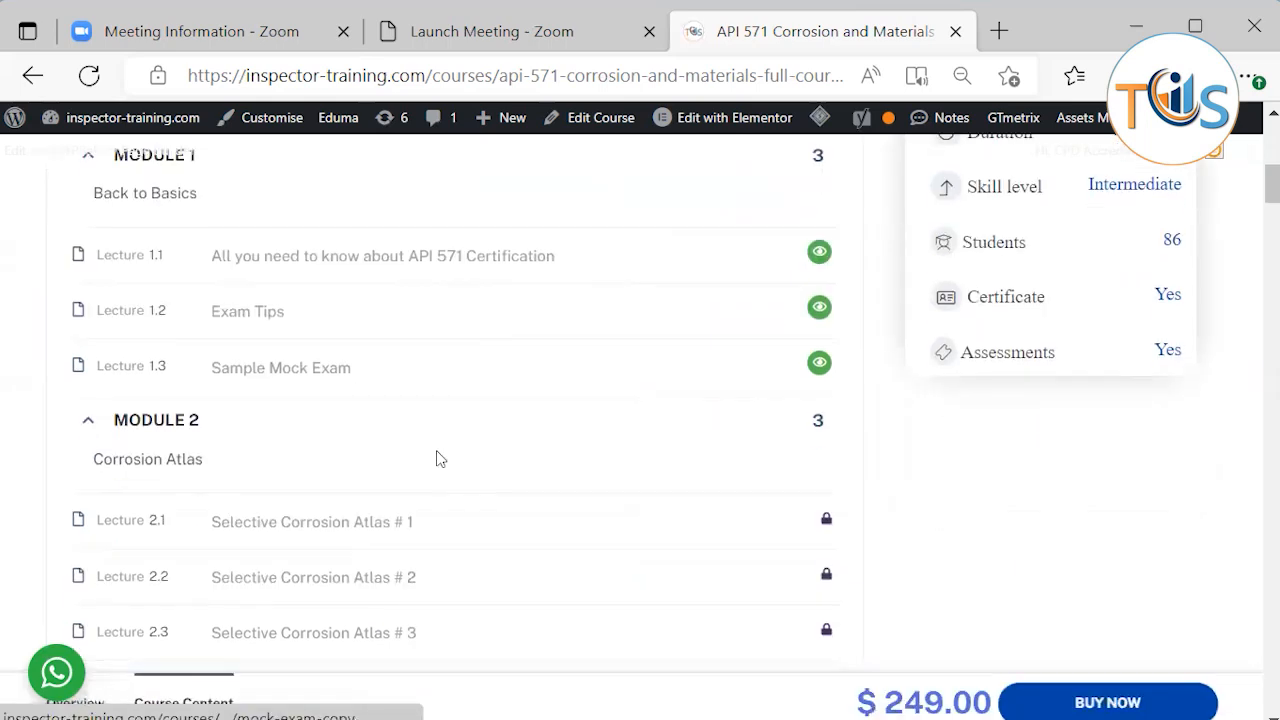
scroll(440, 460, down, 2)
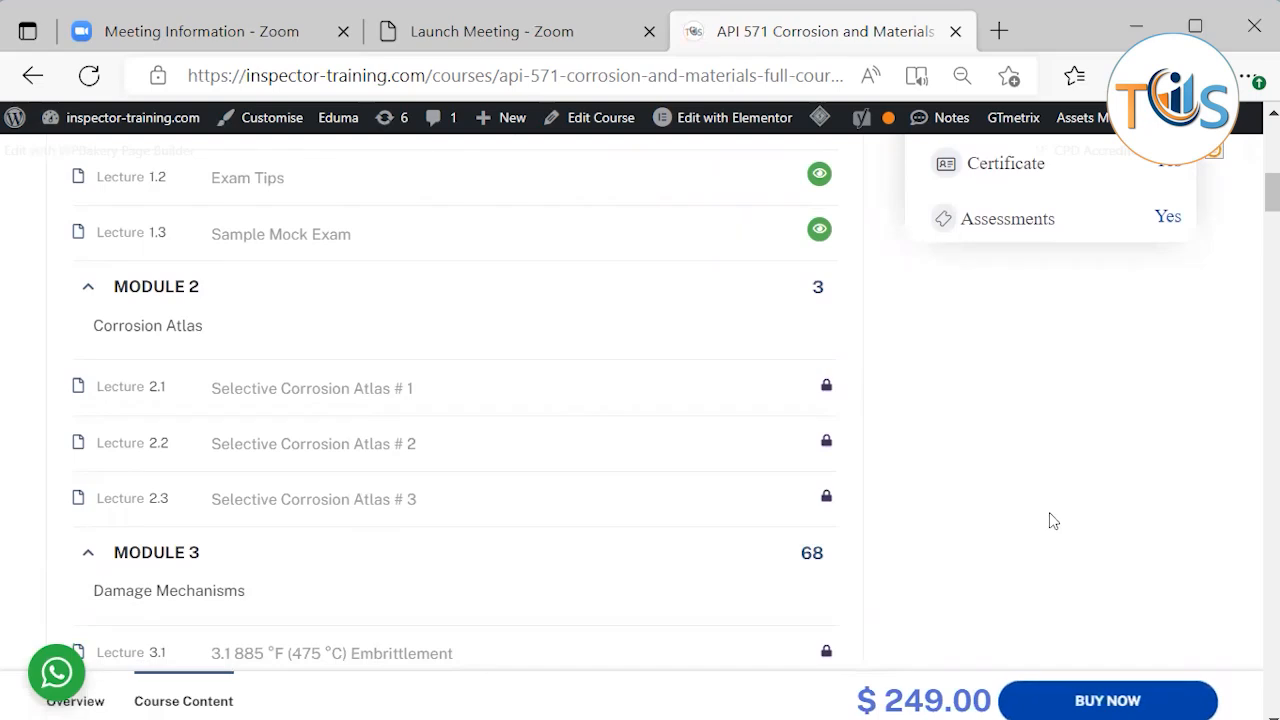
scroll(1051, 518, down, 3)
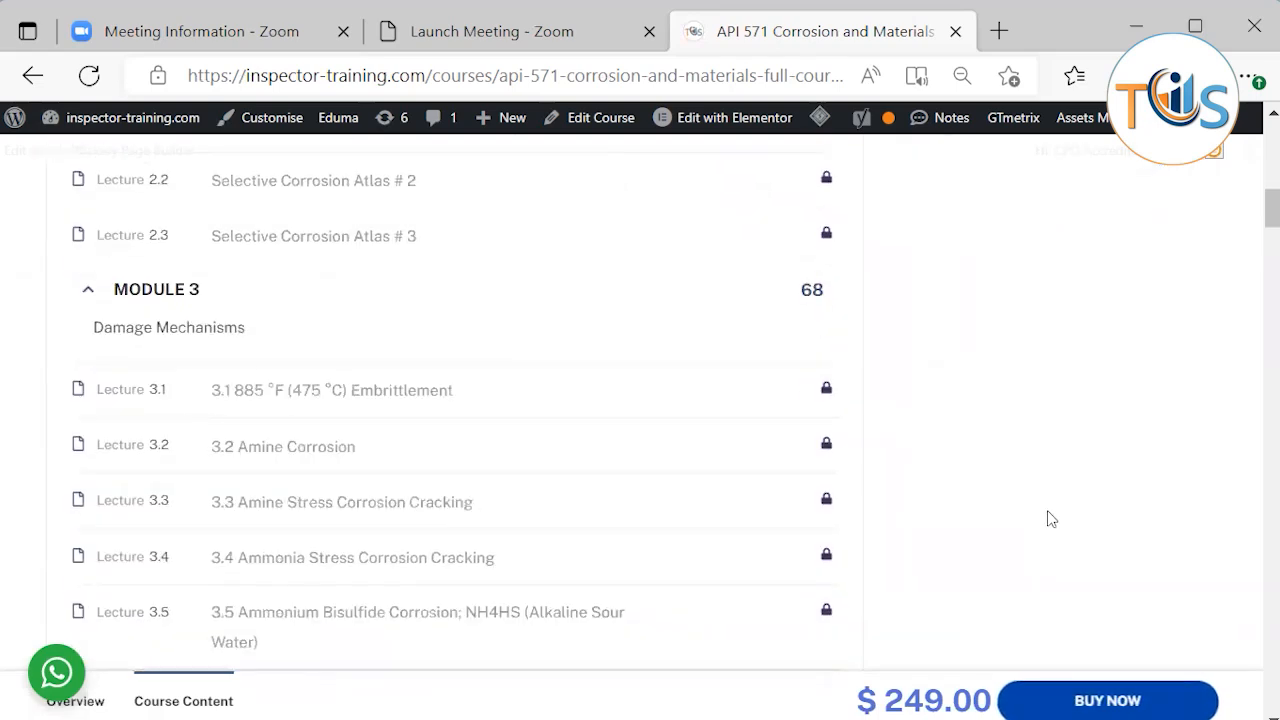
scroll(1051, 518, down, 2)
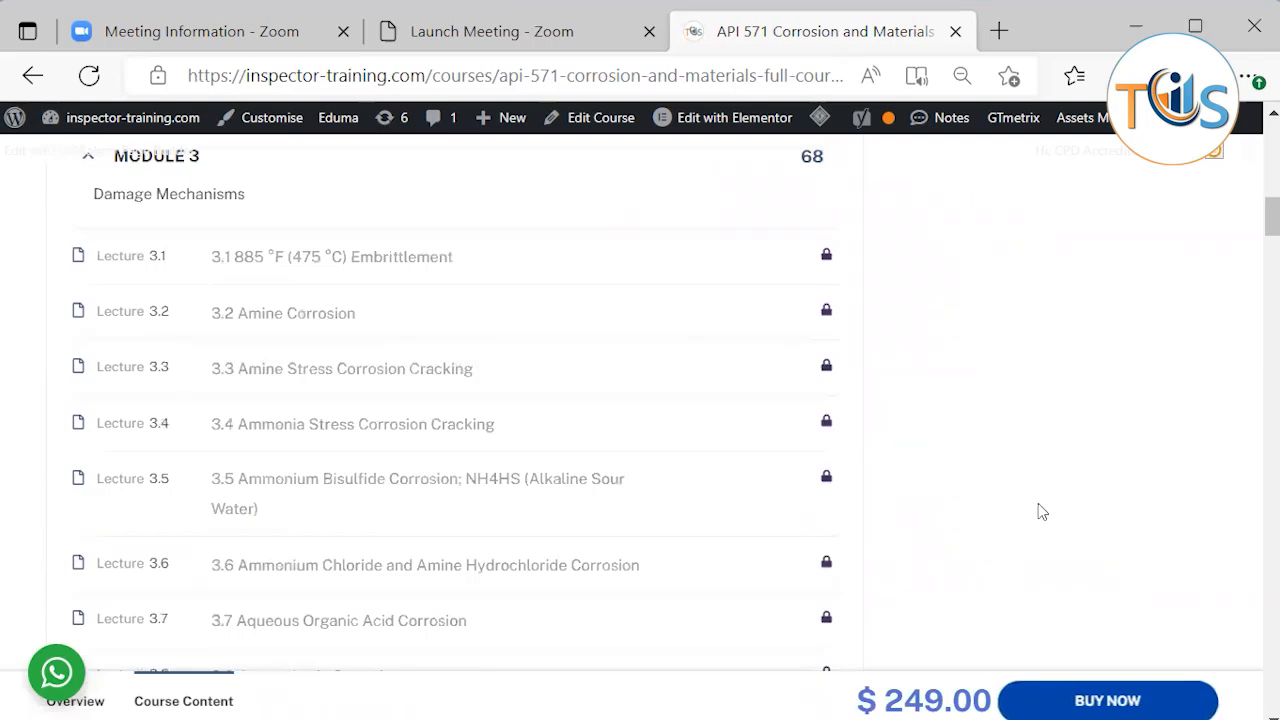
scroll(1042, 512, down, 2)
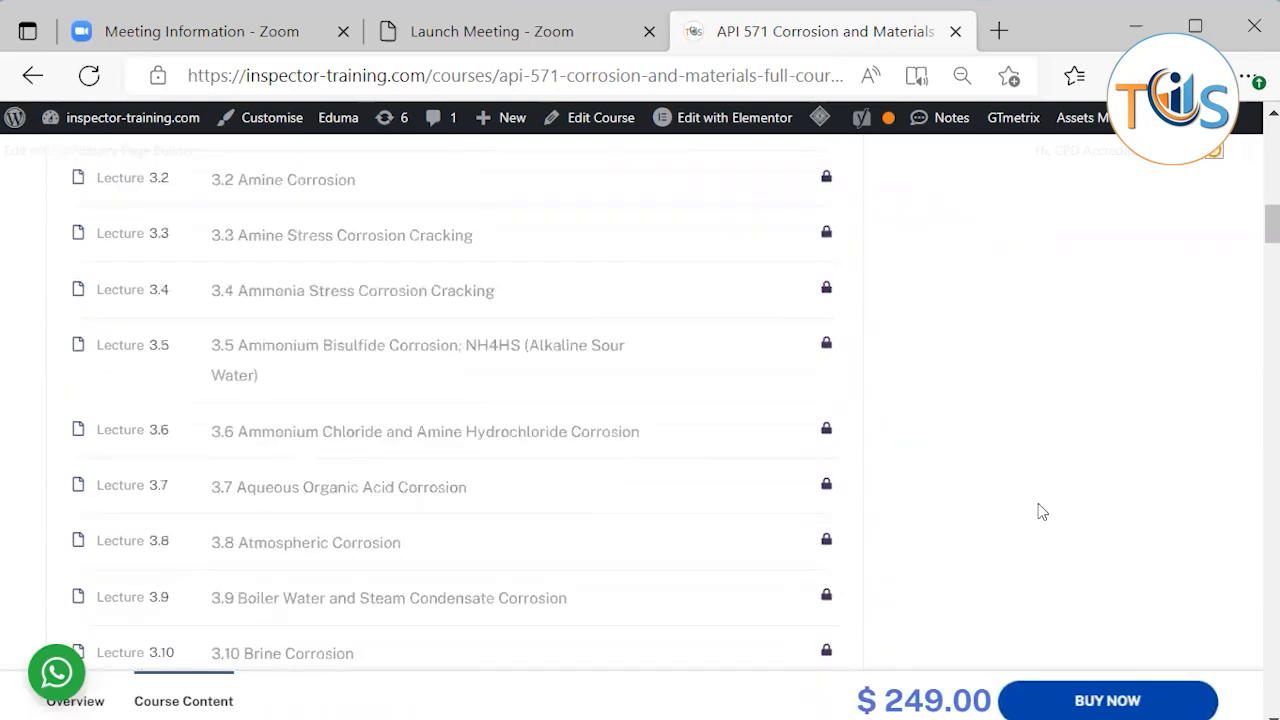
scroll(1042, 512, down, 2)
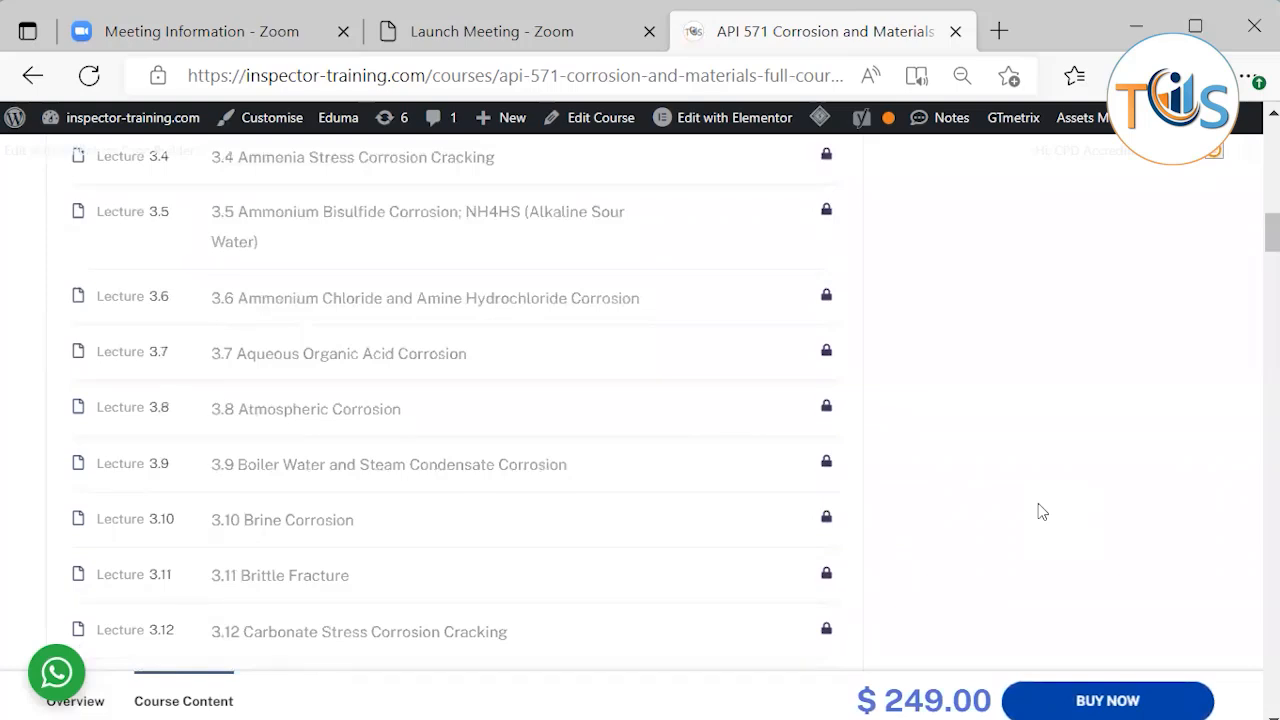
scroll(1042, 512, down, 2)
scroll(1042, 512, down, 2)
scroll(1042, 512, down, 2)
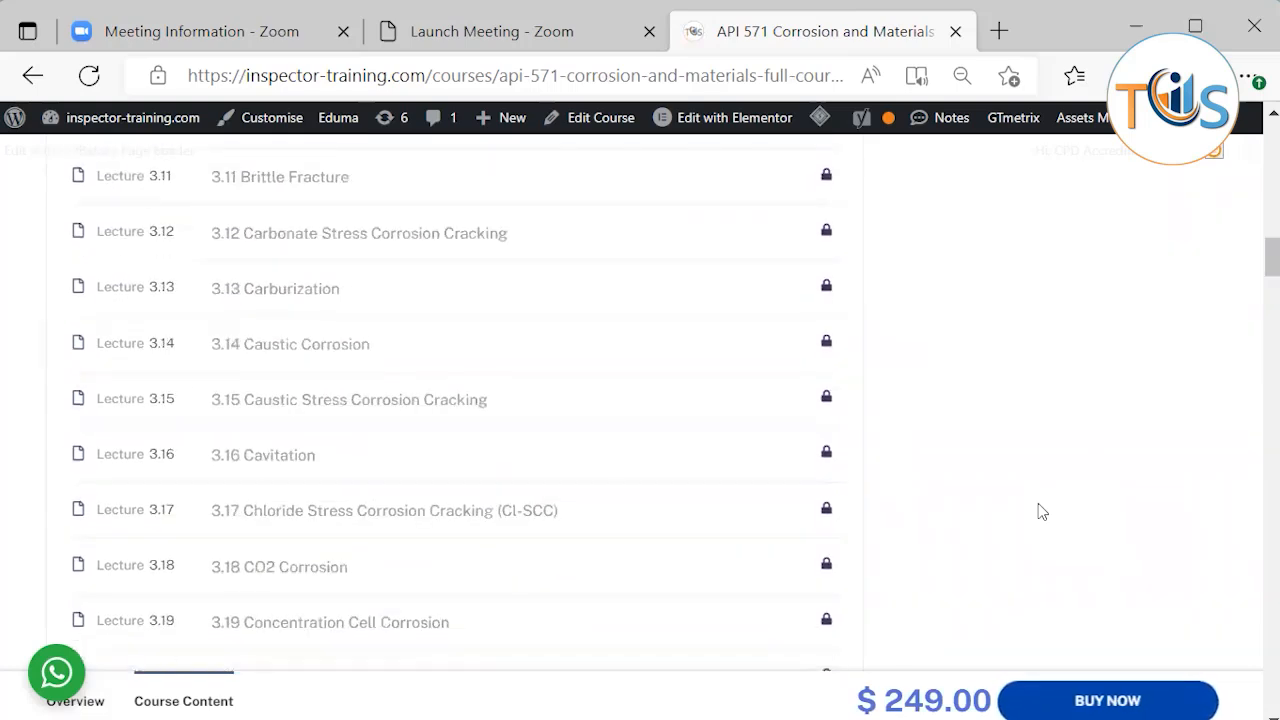
scroll(1042, 512, down, 2)
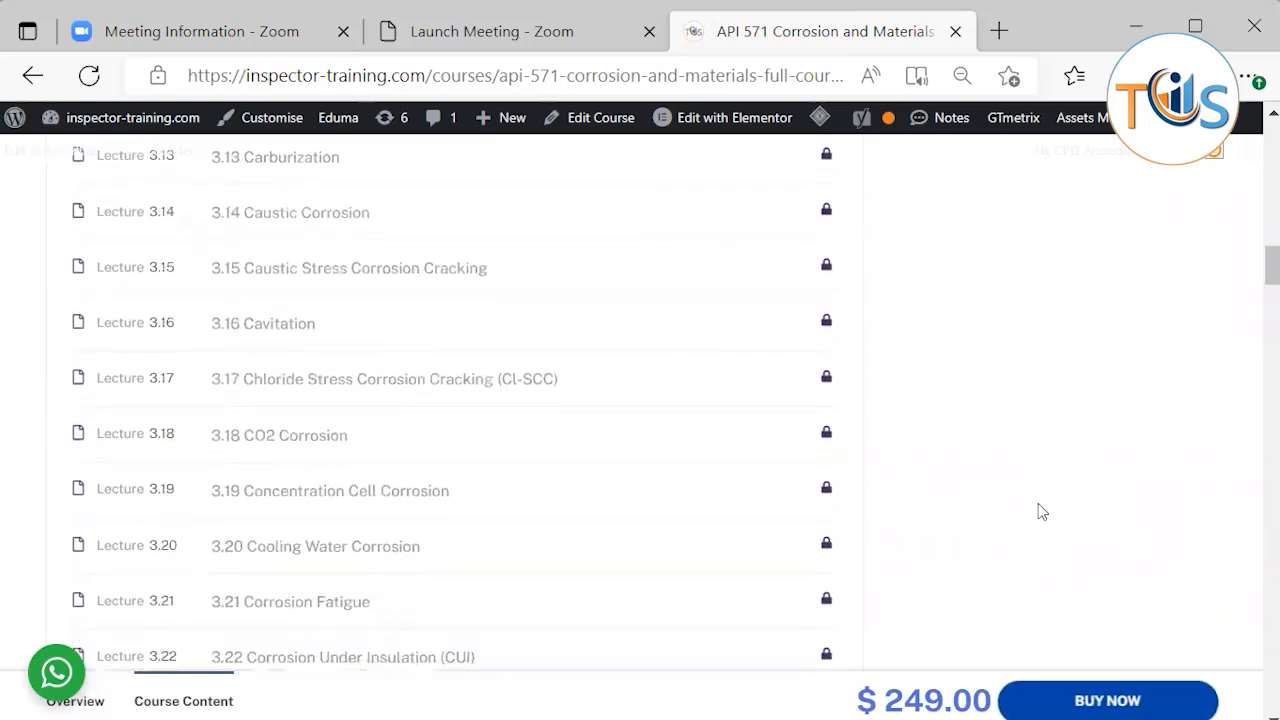
scroll(1042, 512, down, 2)
scroll(1042, 512, down, 2)
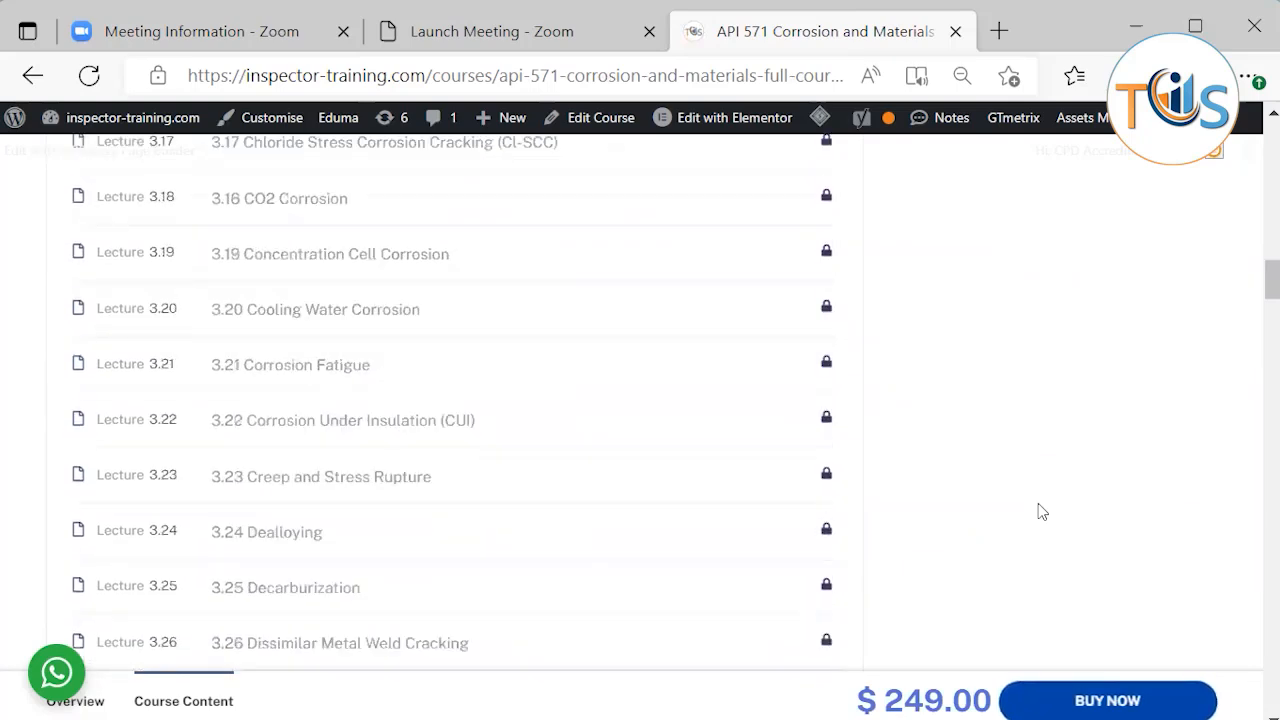
scroll(1042, 512, down, 1)
scroll(1042, 512, down, 1)
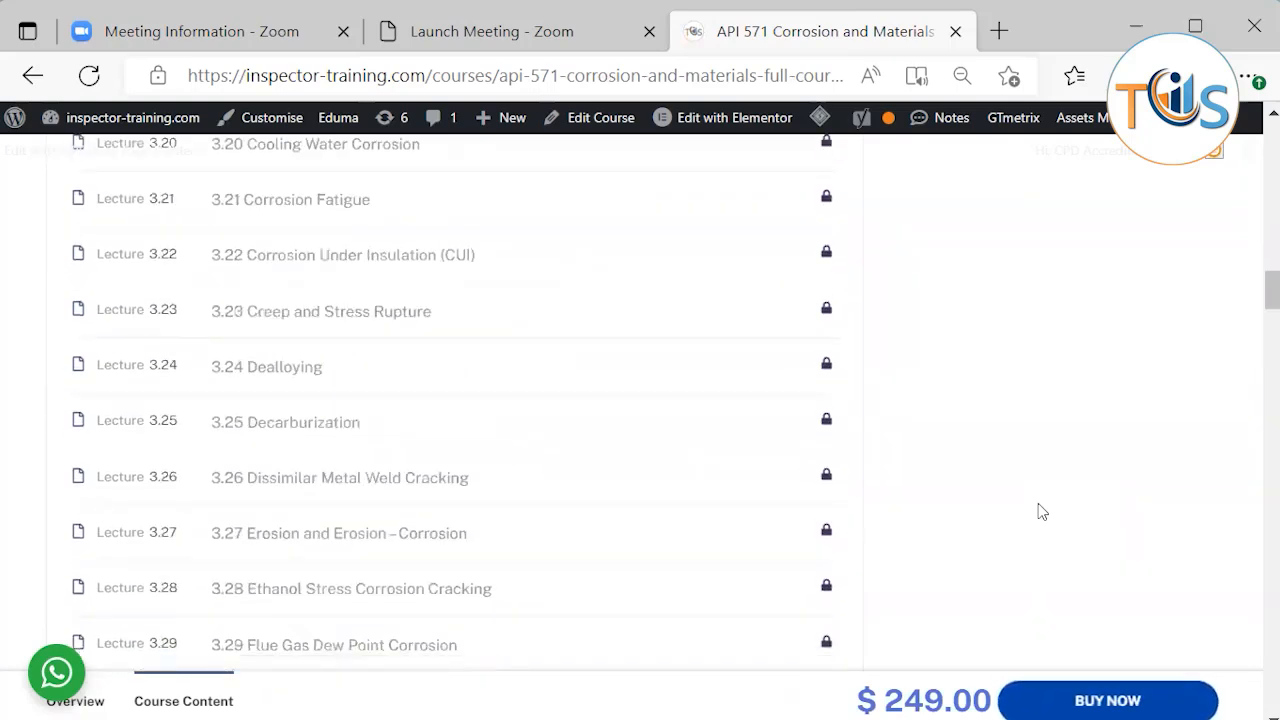
scroll(1042, 512, down, 2)
scroll(1042, 512, down, 2)
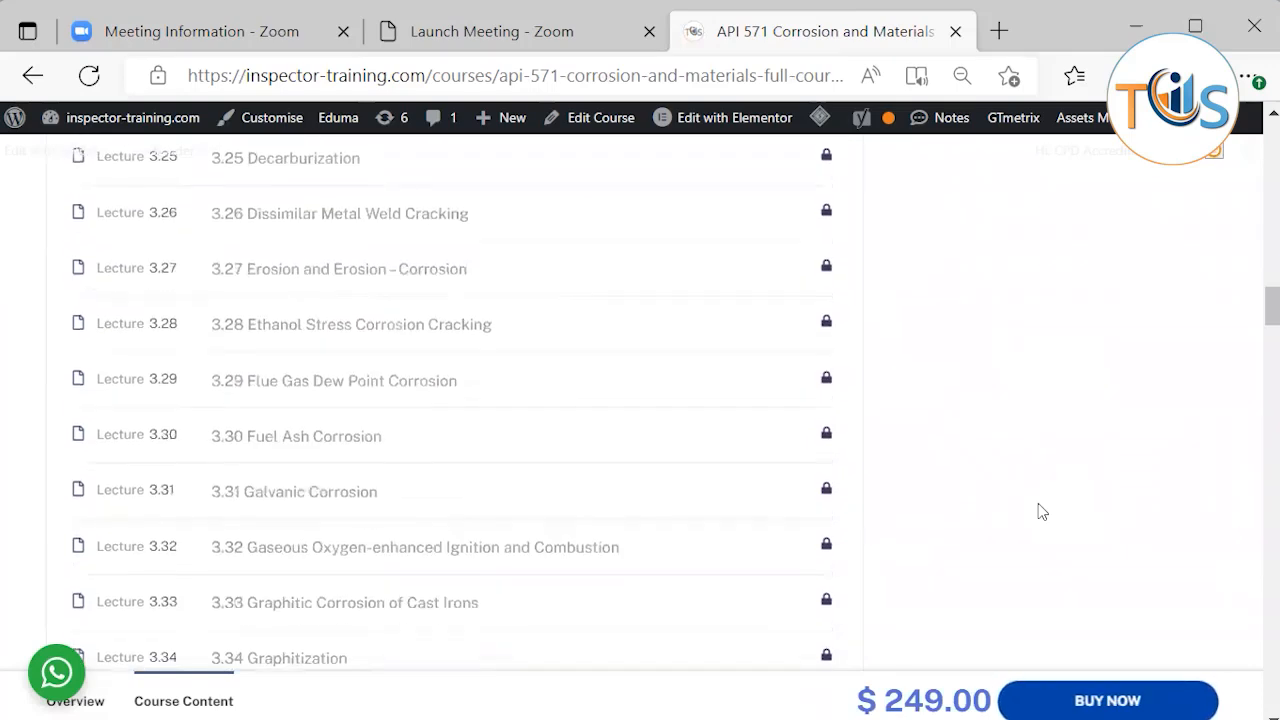
scroll(1042, 512, down, 2)
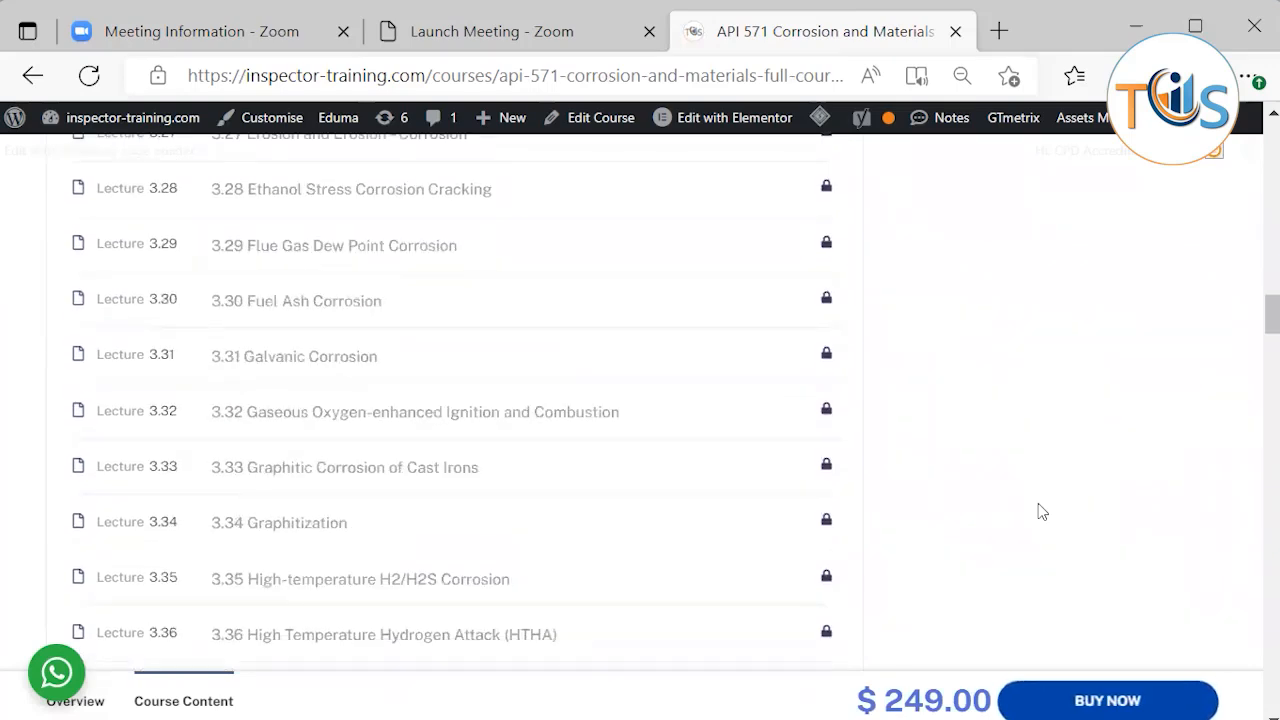
scroll(1042, 512, down, 2)
scroll(1042, 512, down, 2)
scroll(1042, 512, down, 2)
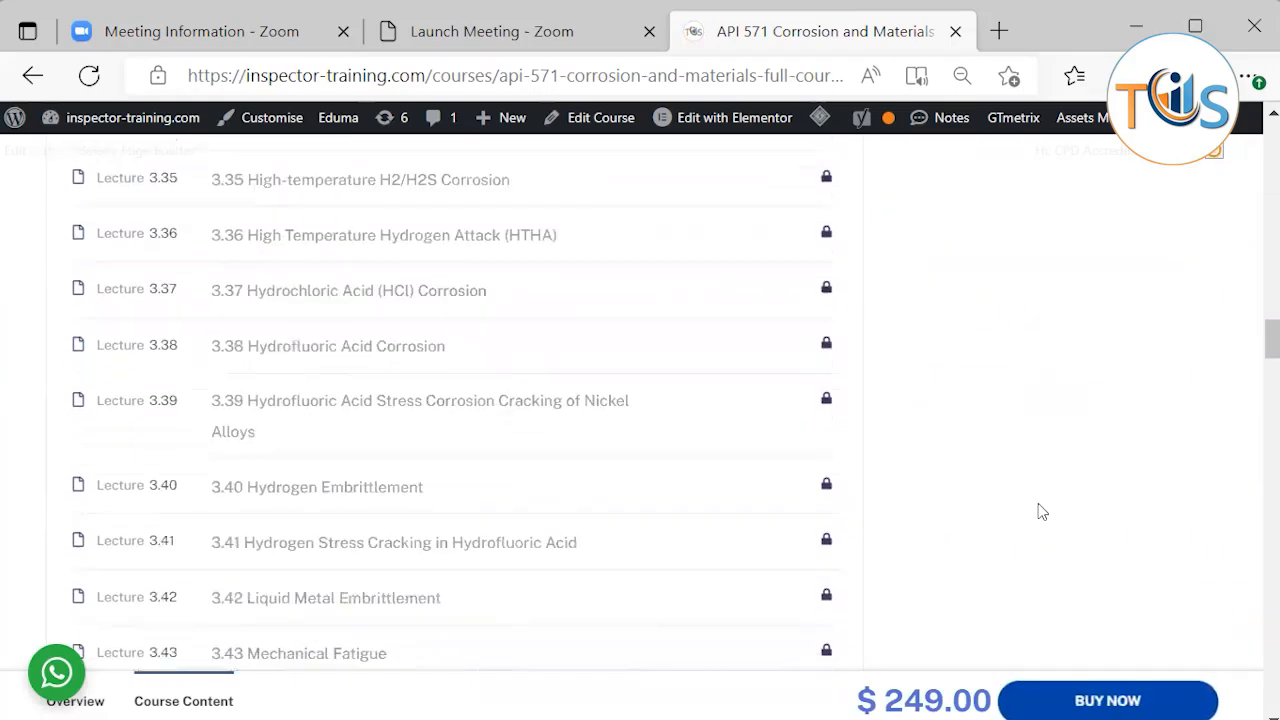
scroll(1042, 512, down, 2)
scroll(1042, 512, down, 2)
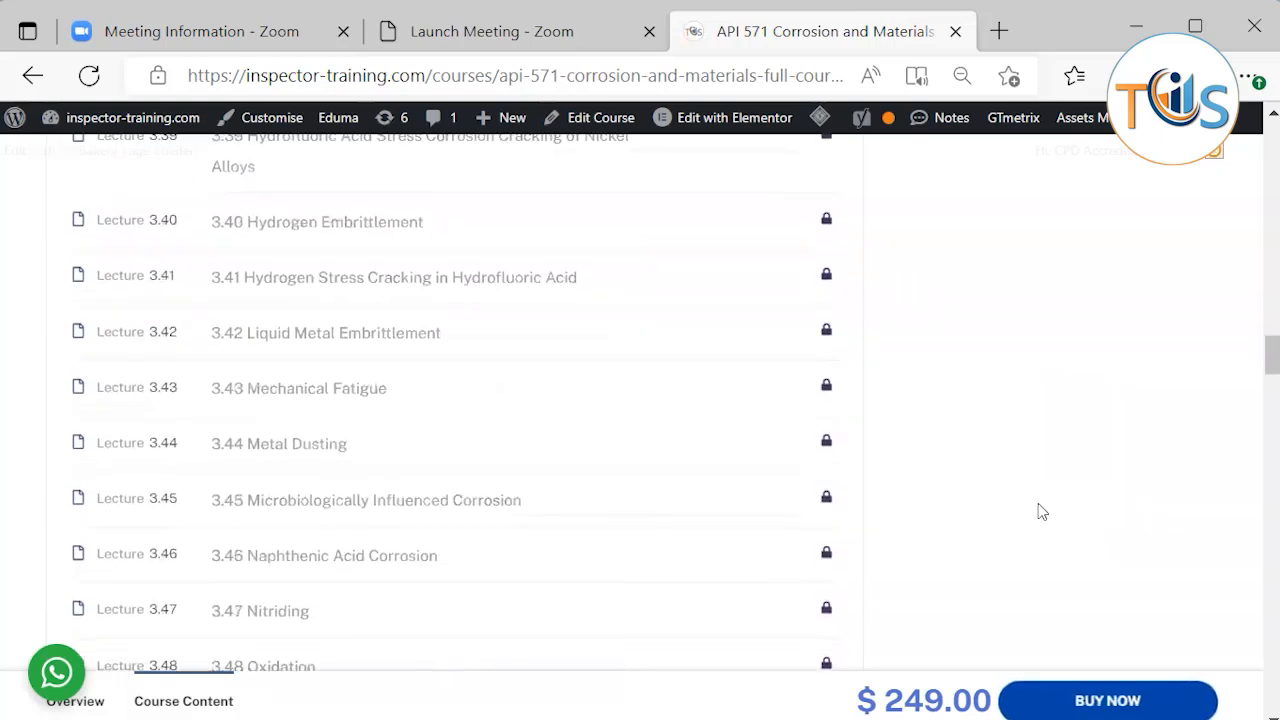
scroll(1042, 512, down, 2)
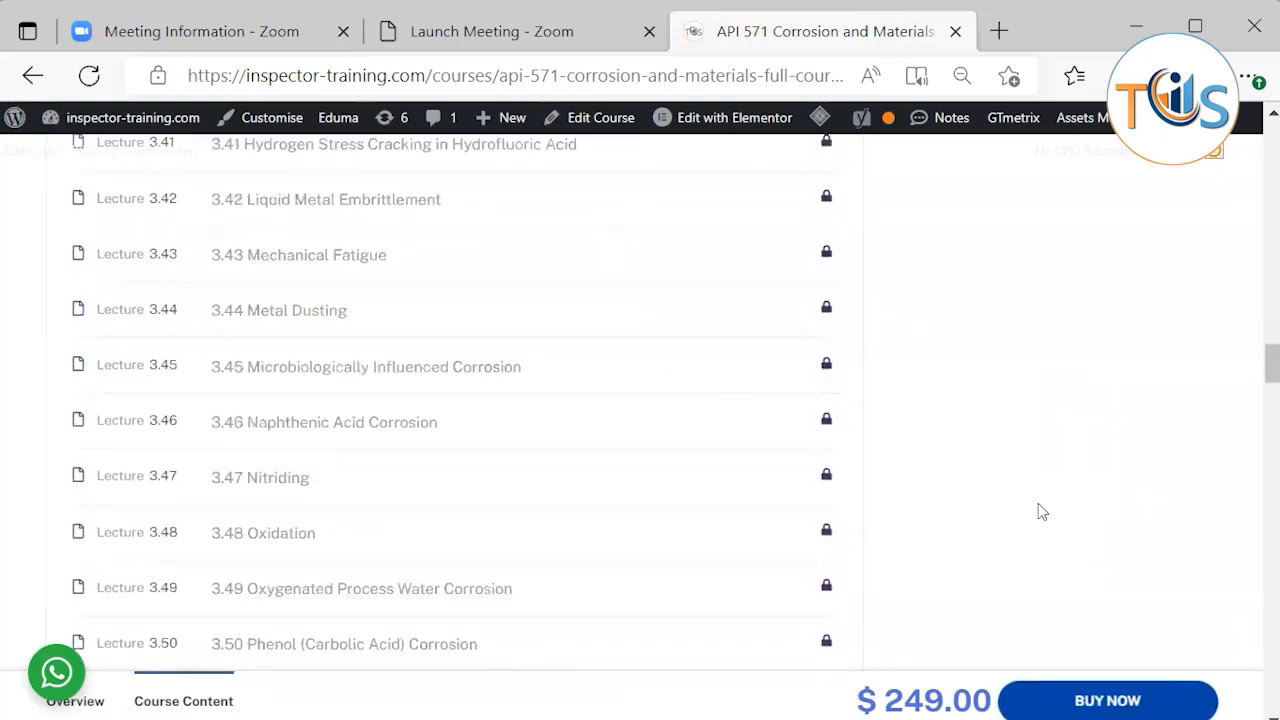
scroll(1042, 512, down, 2)
scroll(1042, 512, down, 2)
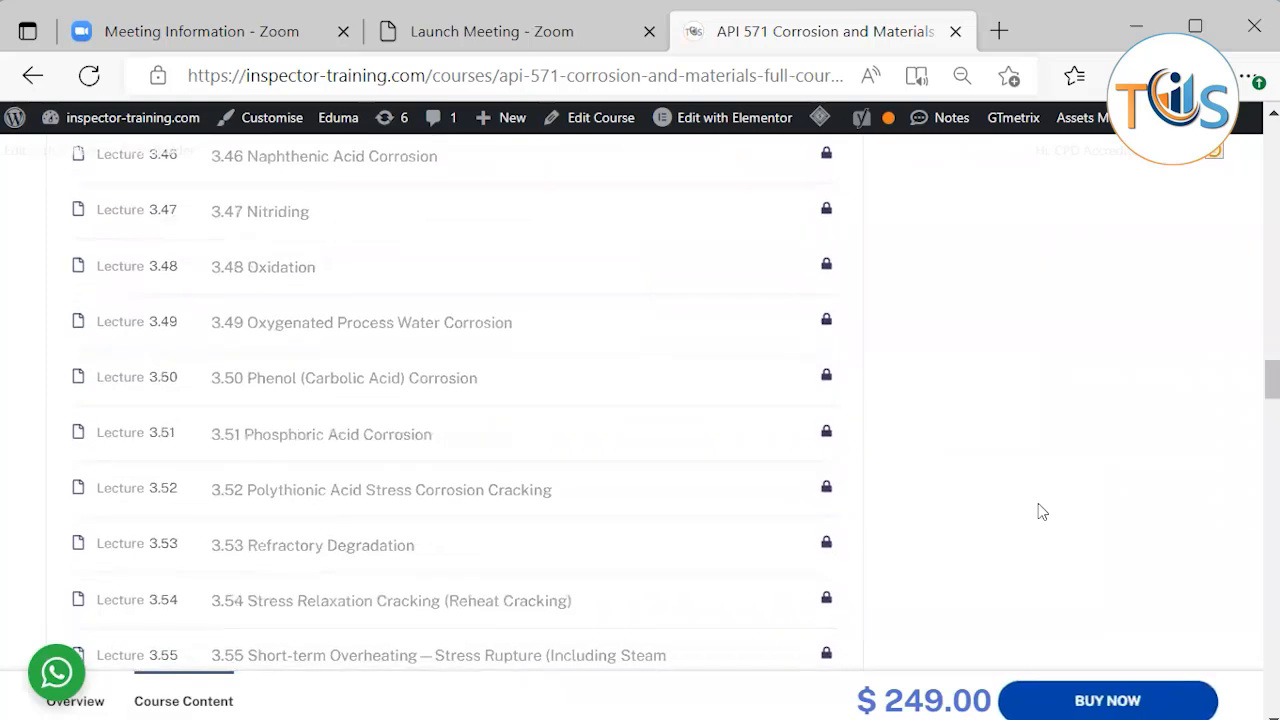
scroll(1042, 512, down, 2)
scroll(1042, 512, down, 2)
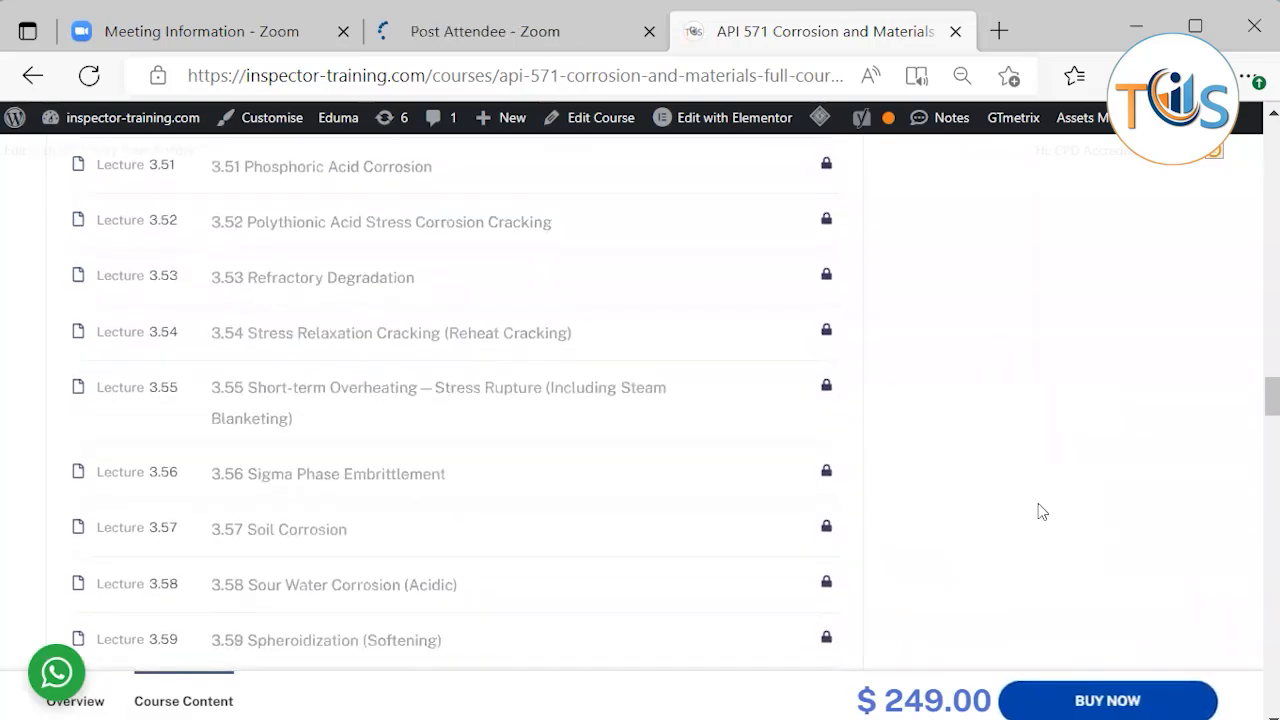
scroll(1042, 512, down, 2)
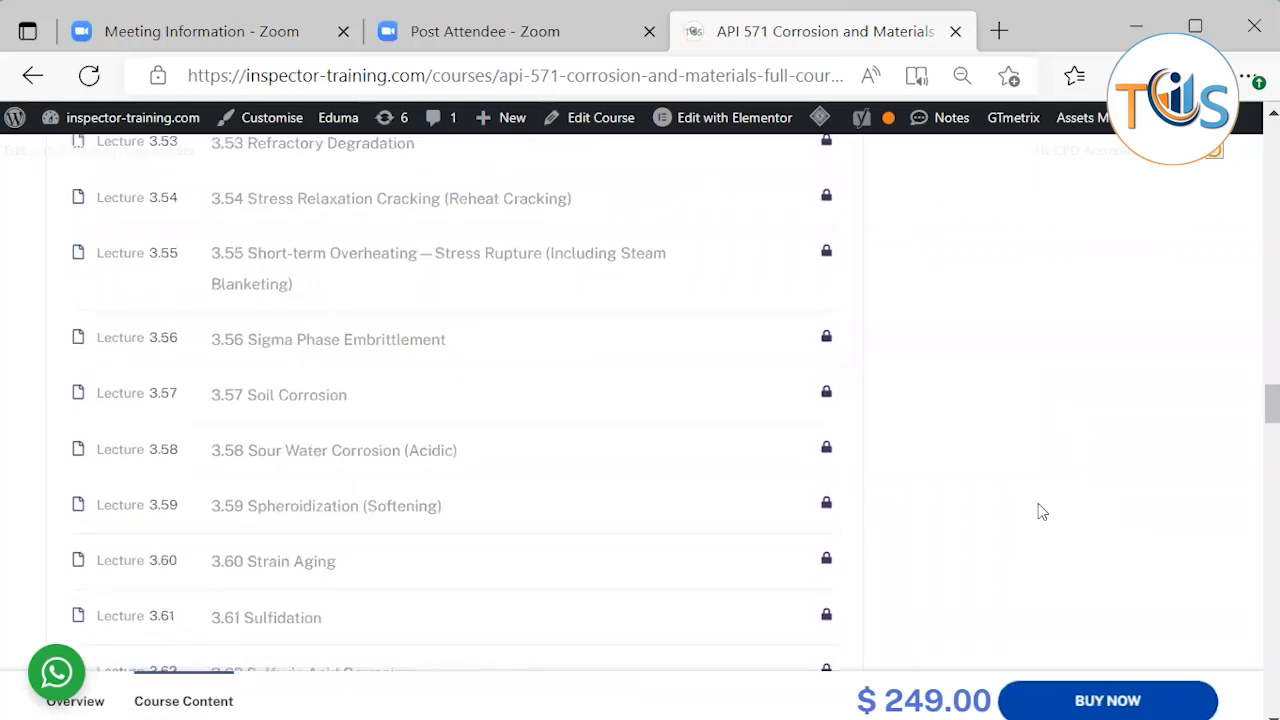
scroll(1042, 512, down, 1)
scroll(1042, 512, down, 1)
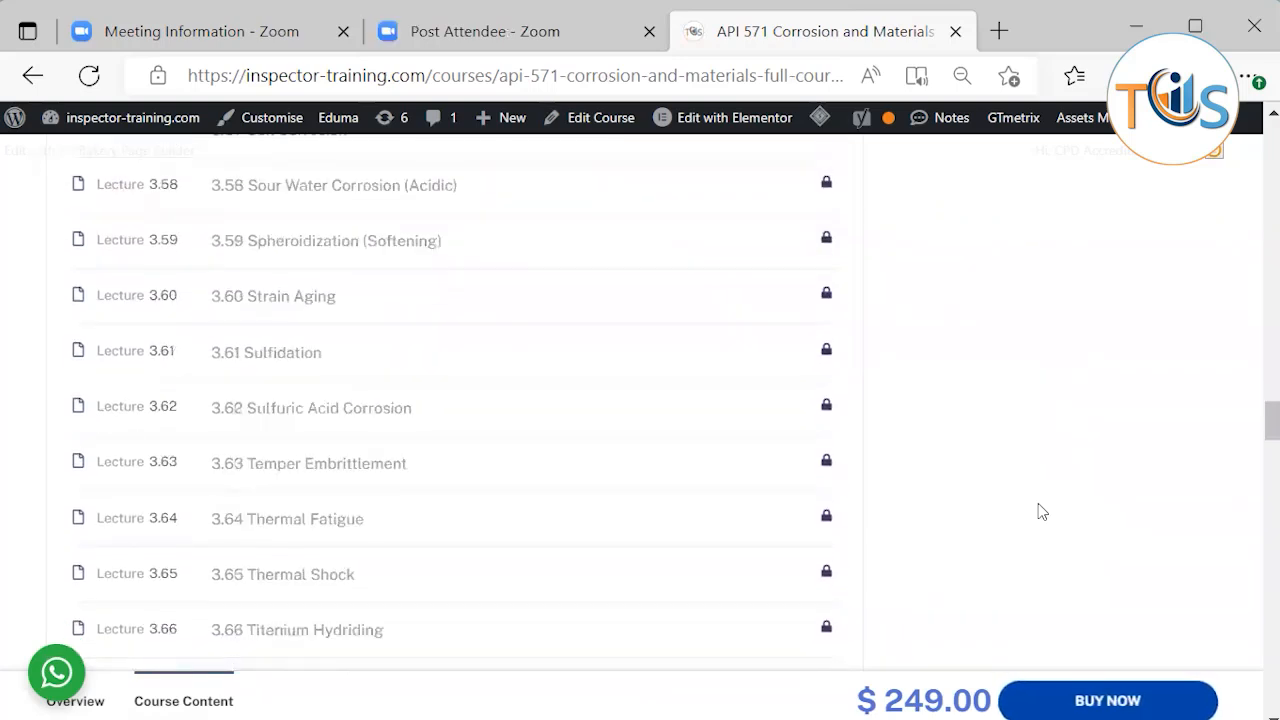
scroll(1042, 512, down, 1)
scroll(1042, 512, down, 1)
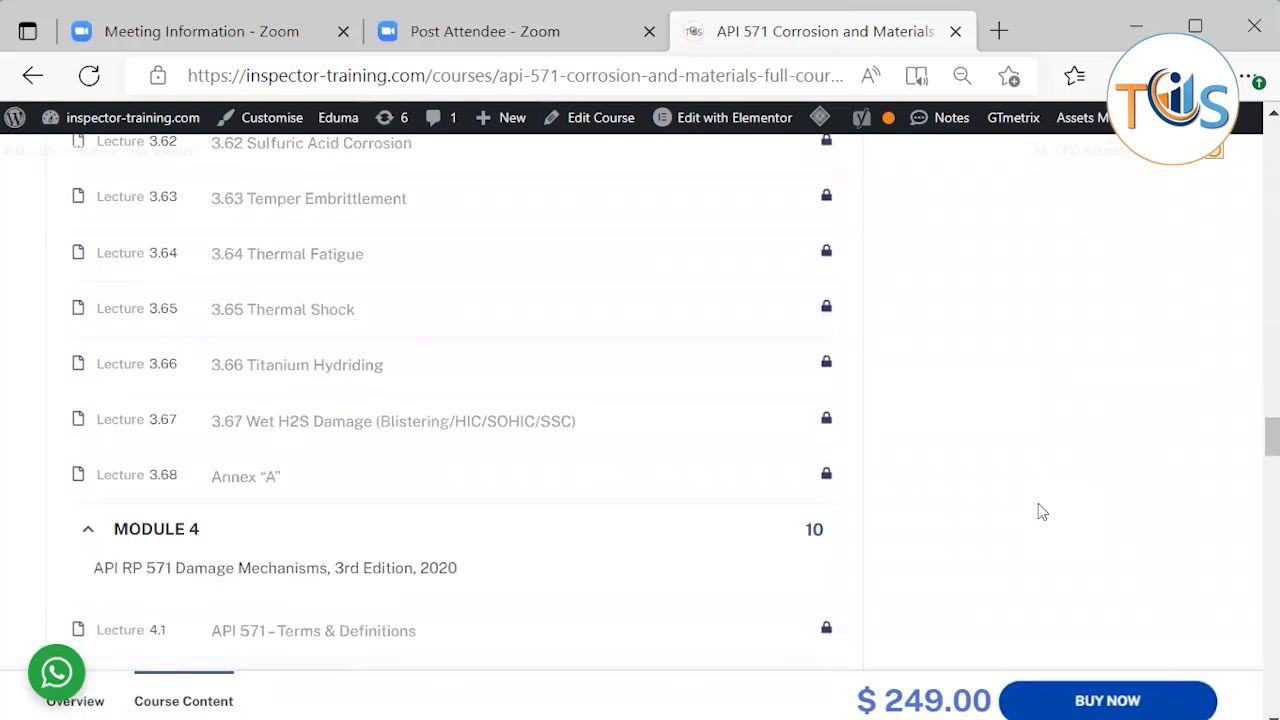
scroll(1042, 512, down, 1)
scroll(1042, 508, down, 1)
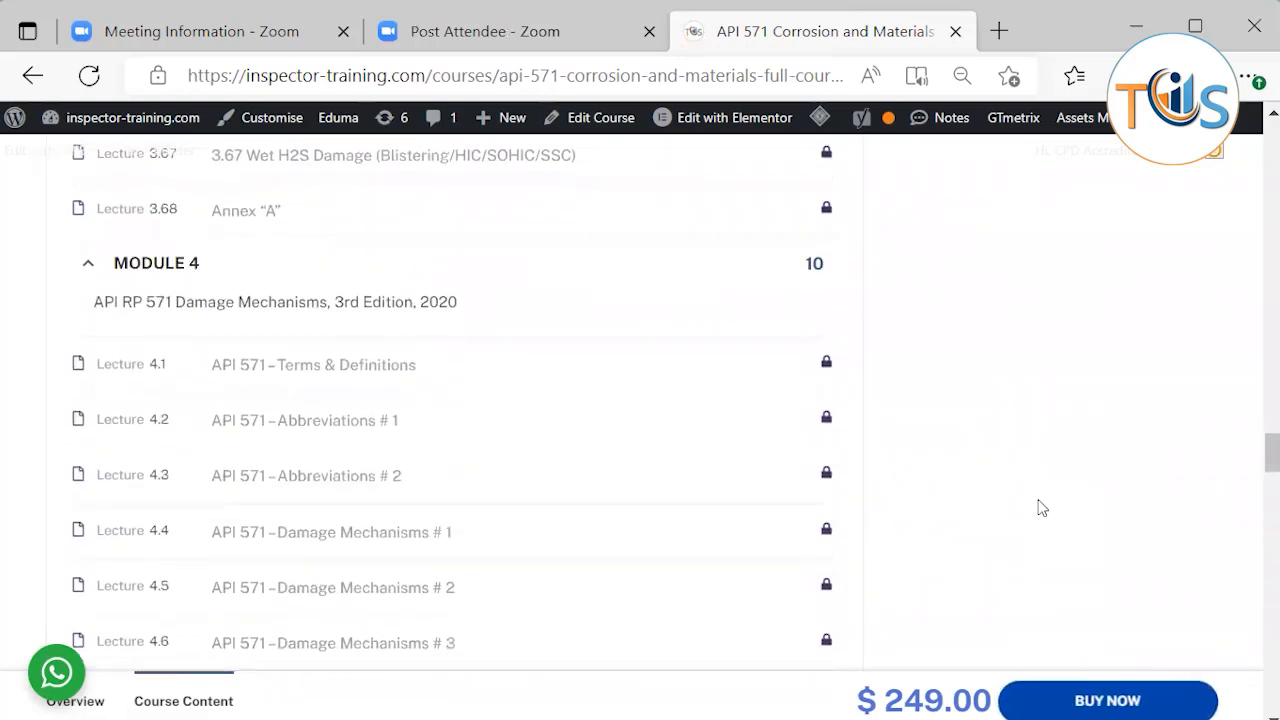
scroll(1042, 508, down, 1)
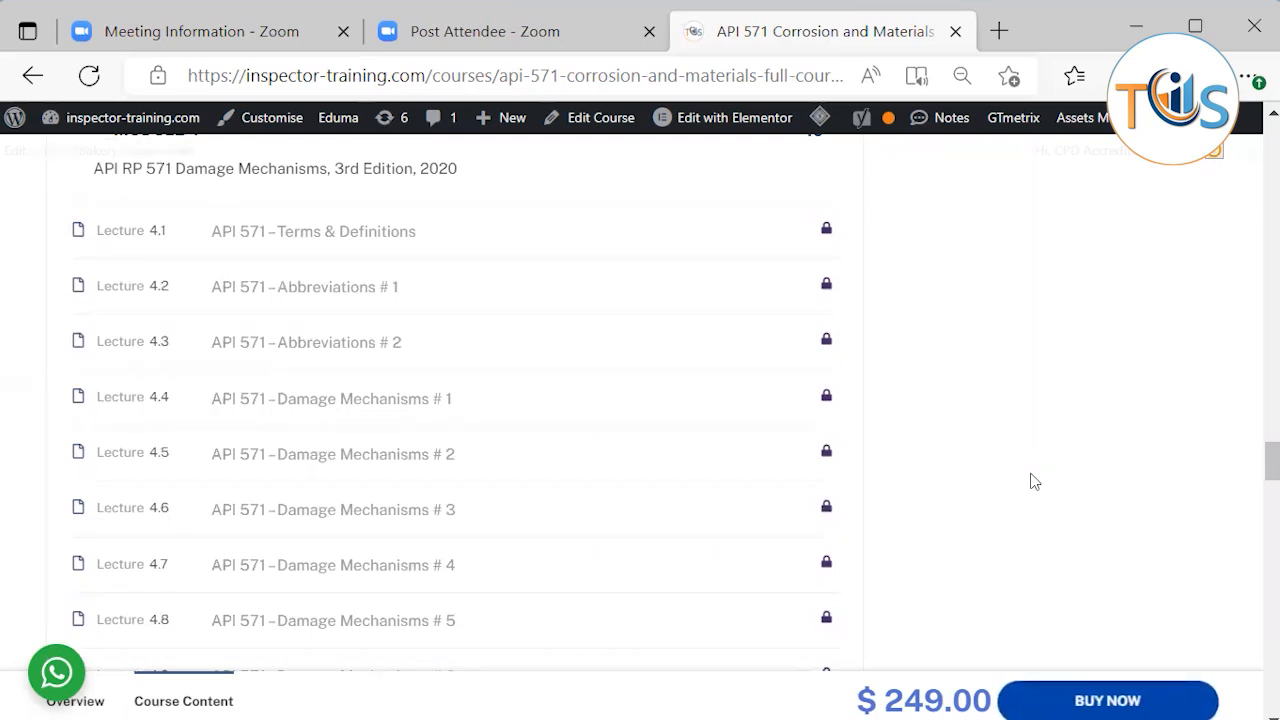
scroll(1034, 481, down, 2)
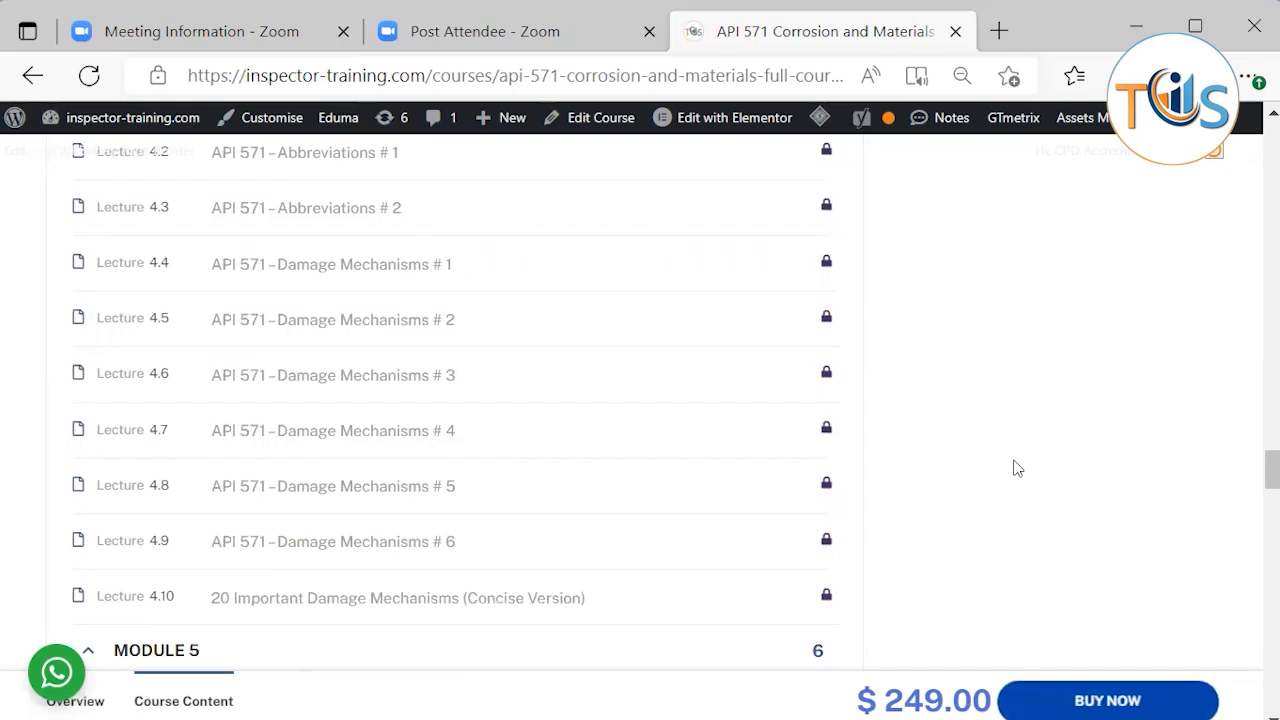
scroll(1017, 468, down, 2)
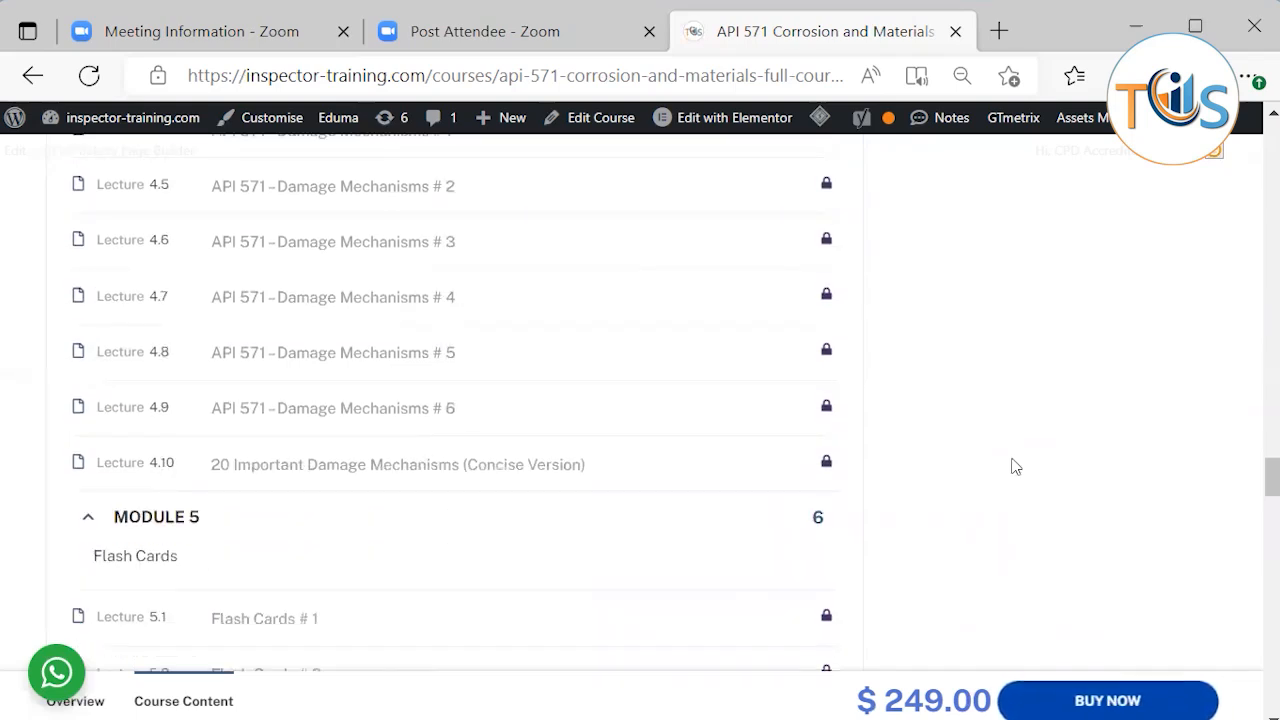
scroll(1015, 466, down, 2)
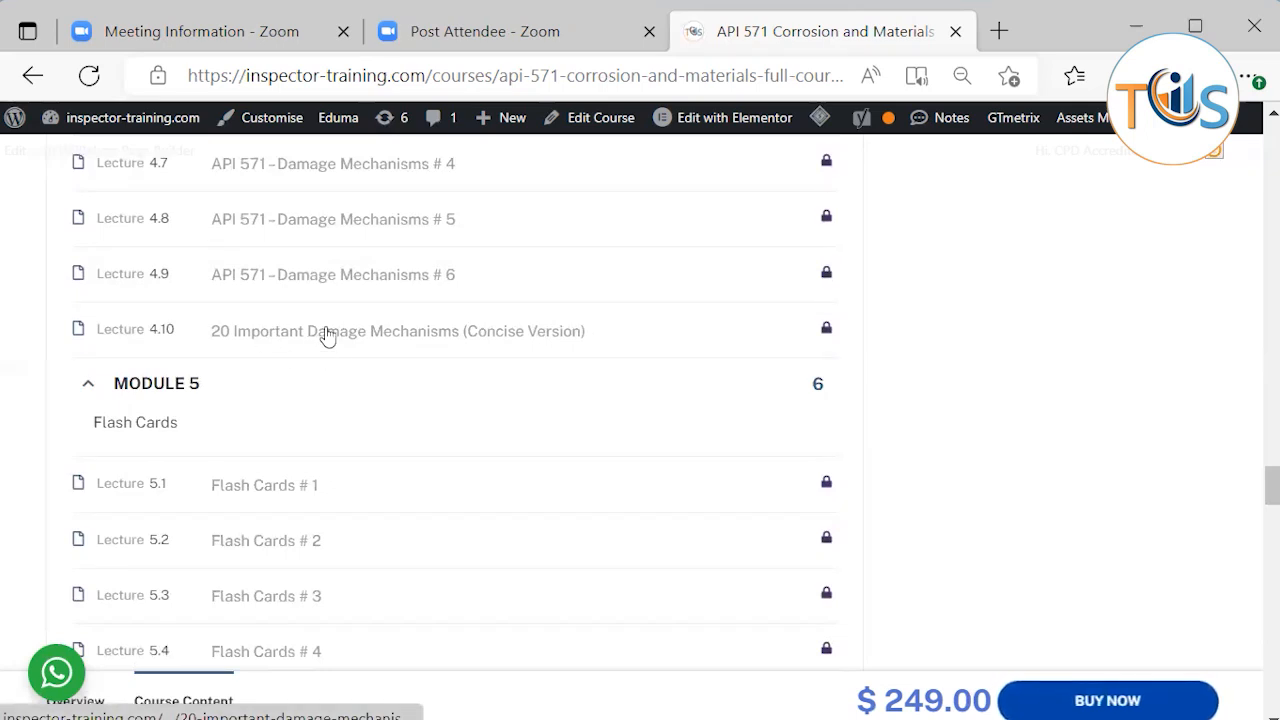
scroll(983, 466, down, 2)
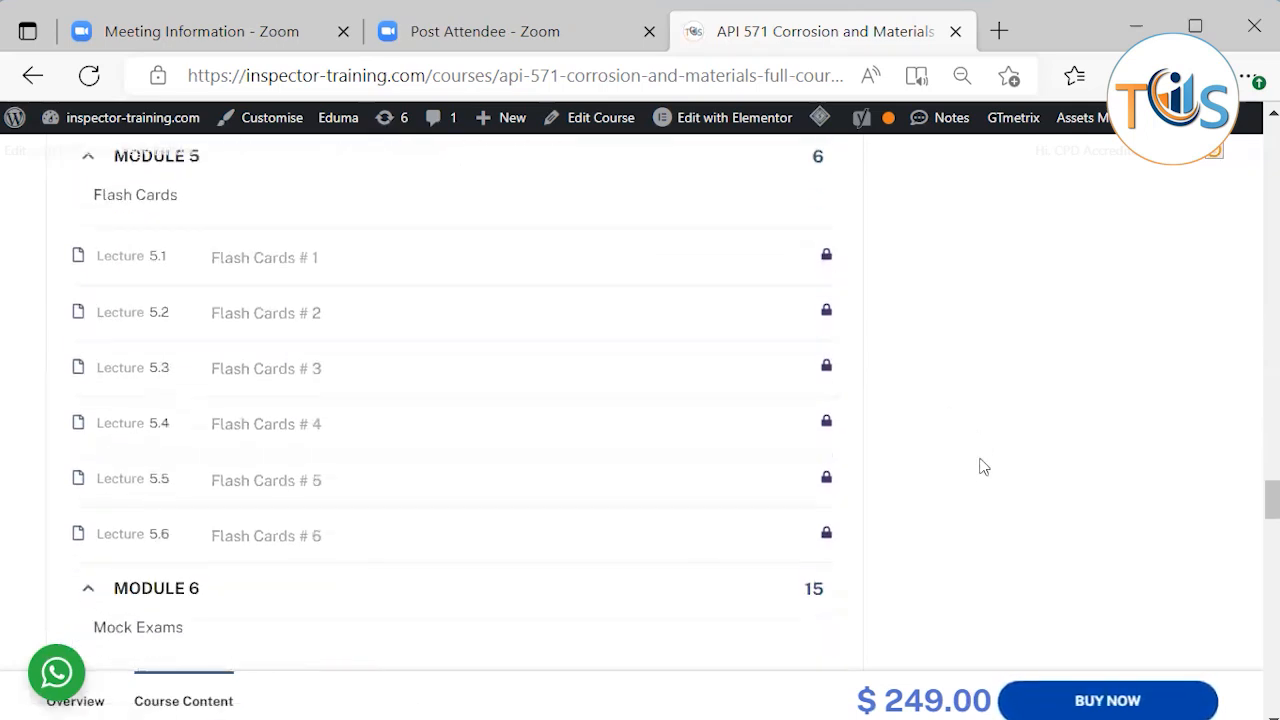
scroll(983, 466, down, 1)
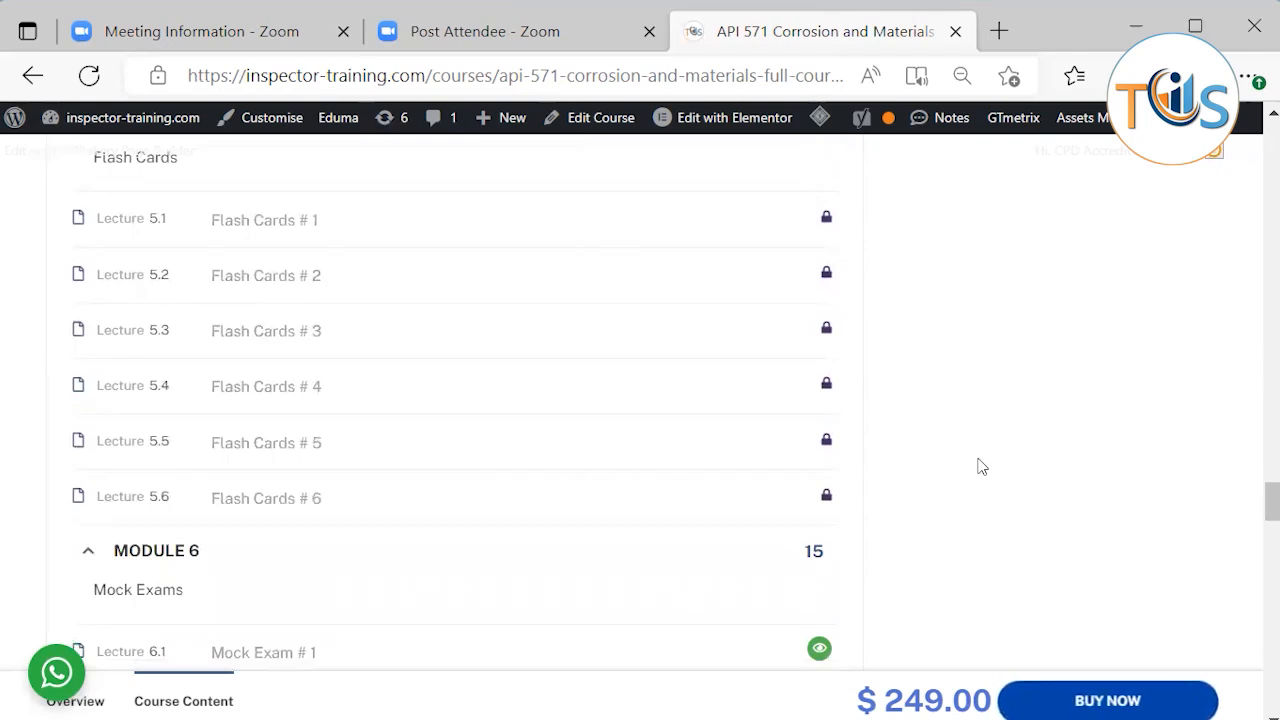
scroll(983, 466, down, 2)
scroll(983, 466, down, 2)
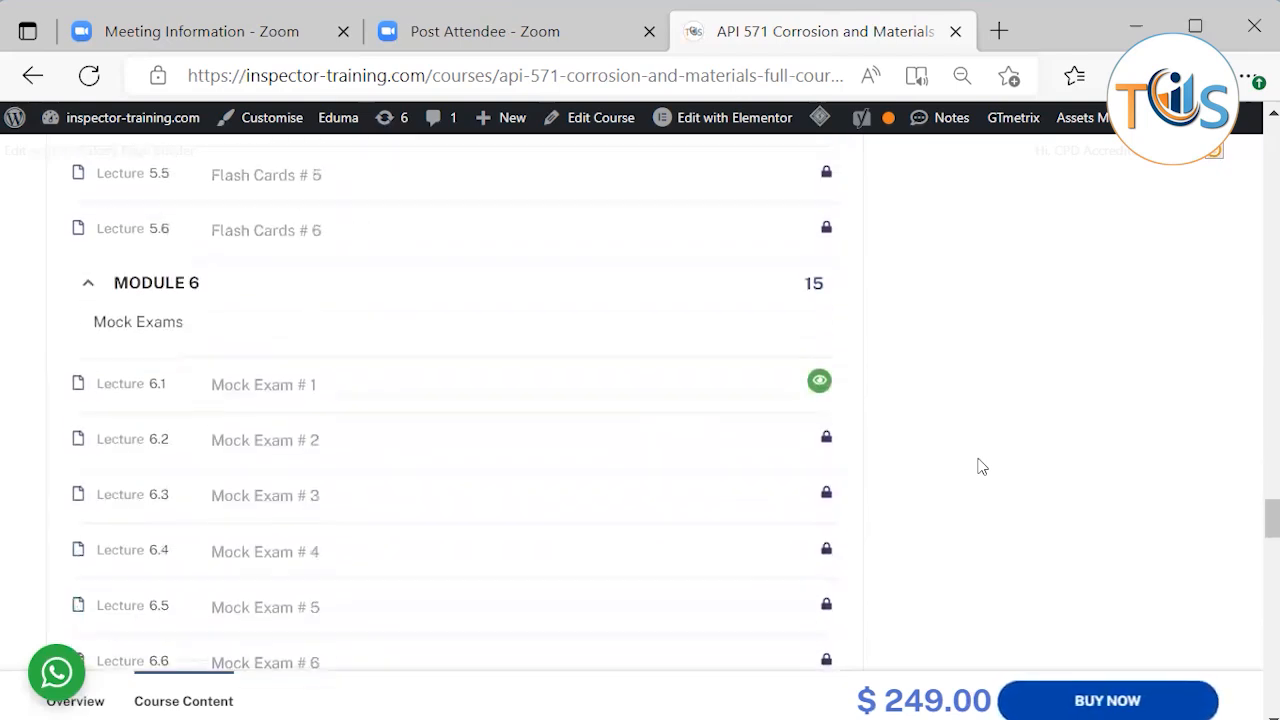
scroll(983, 466, down, 2)
scroll(983, 466, down, 1)
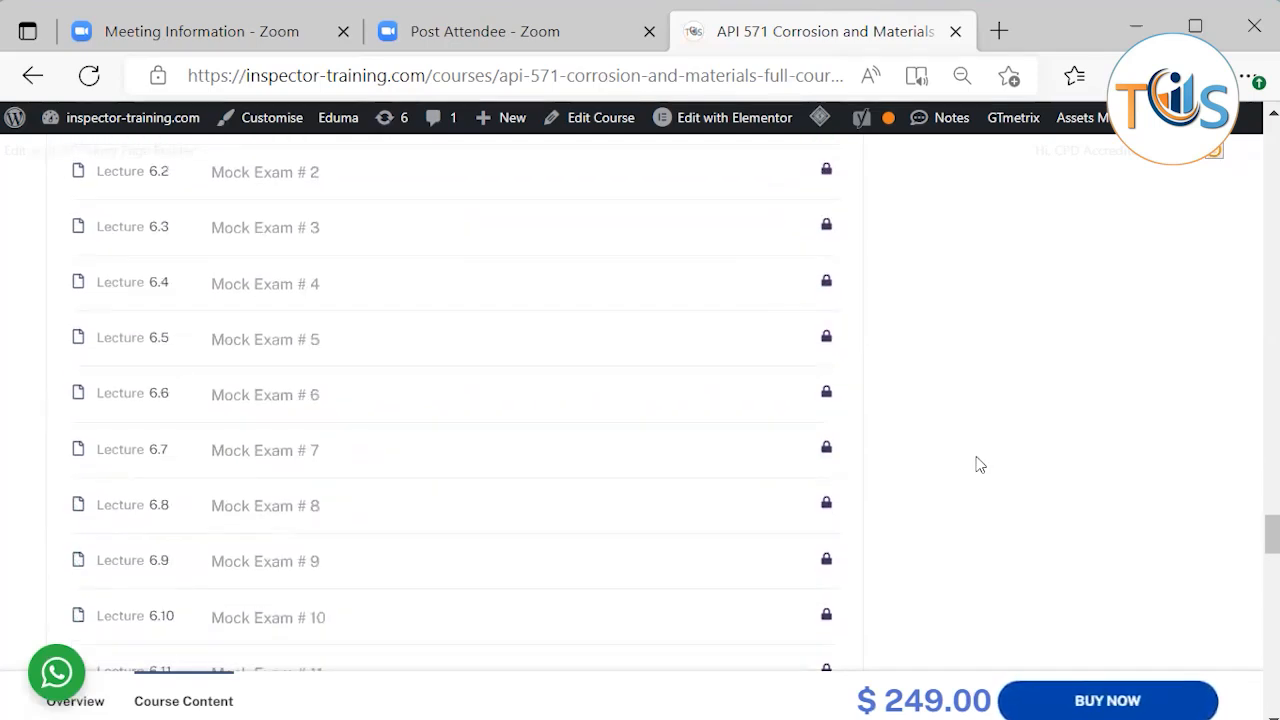
scroll(983, 466, down, 2)
scroll(983, 466, down, 1)
scroll(983, 466, down, 1)
scroll(980, 464, down, 1)
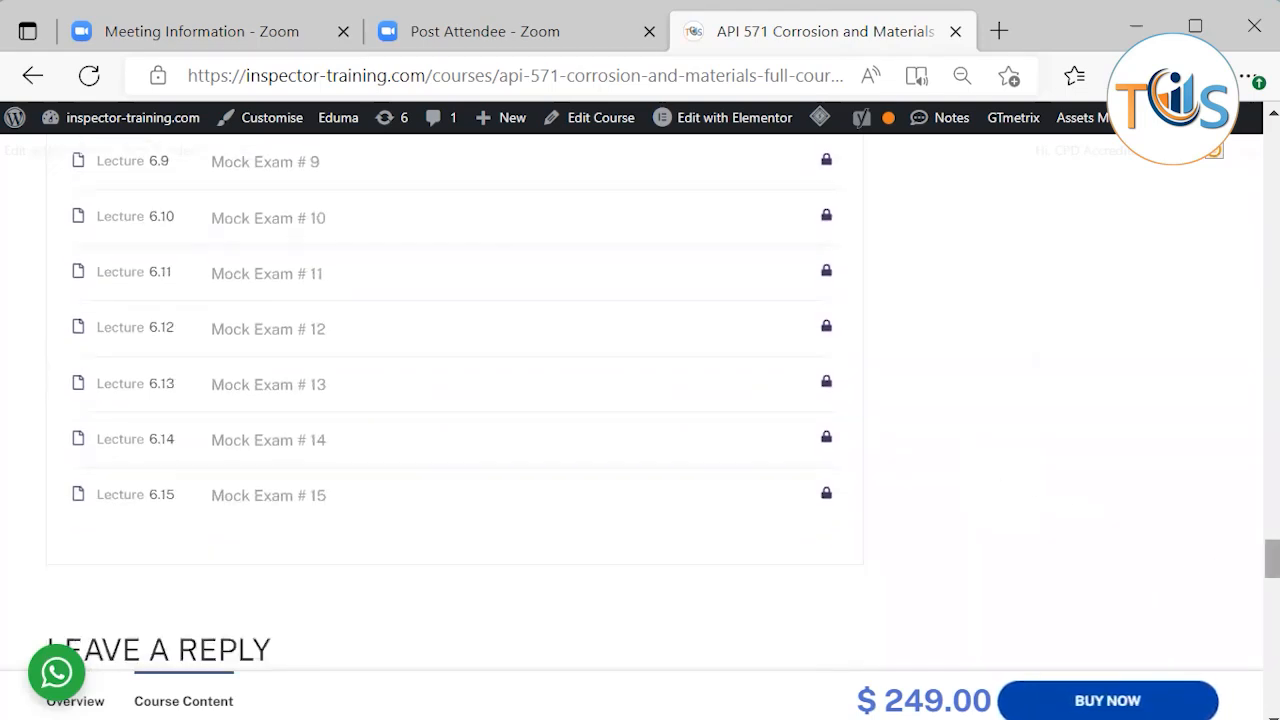
drag(1271, 558, 1271, 140)
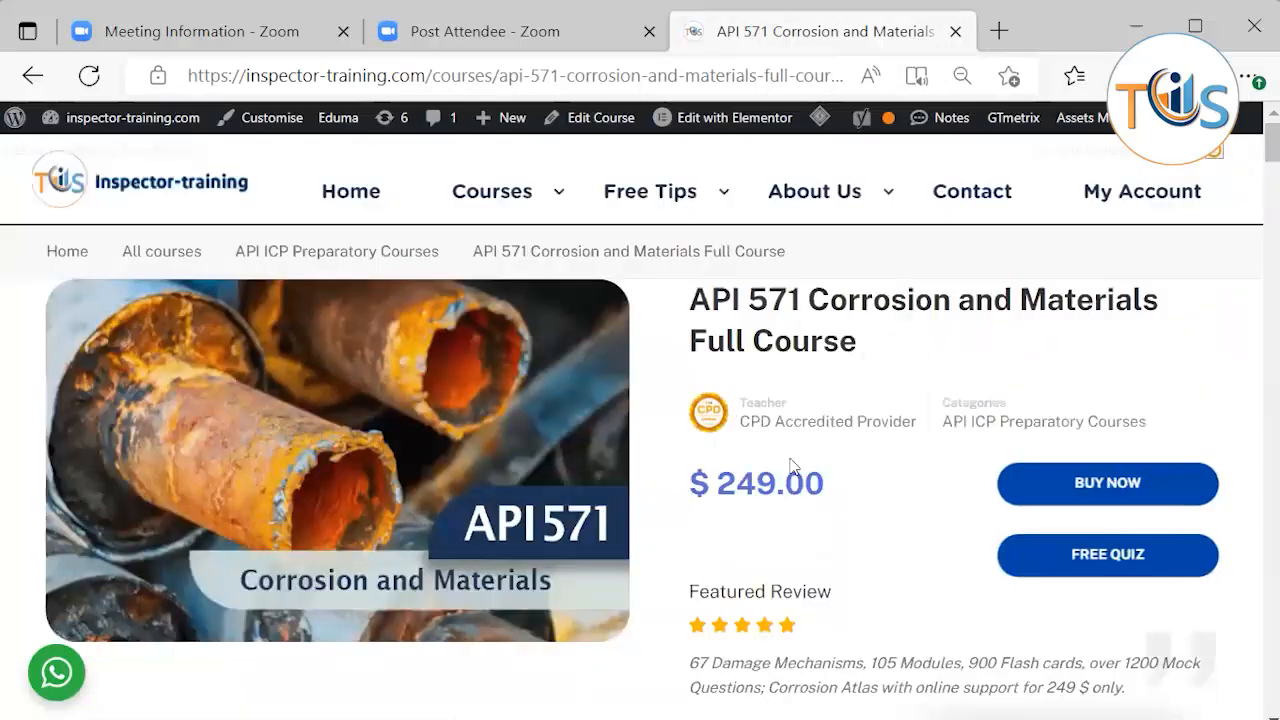
scroll(760, 440, down, 3)
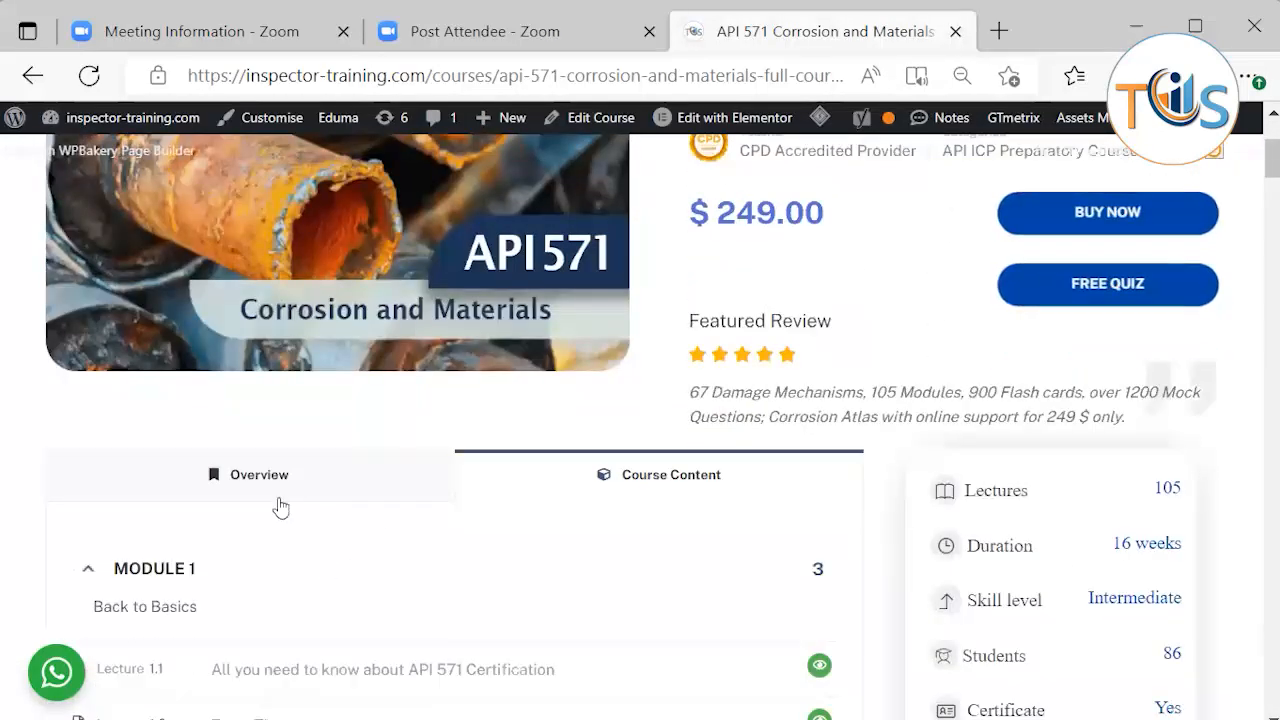